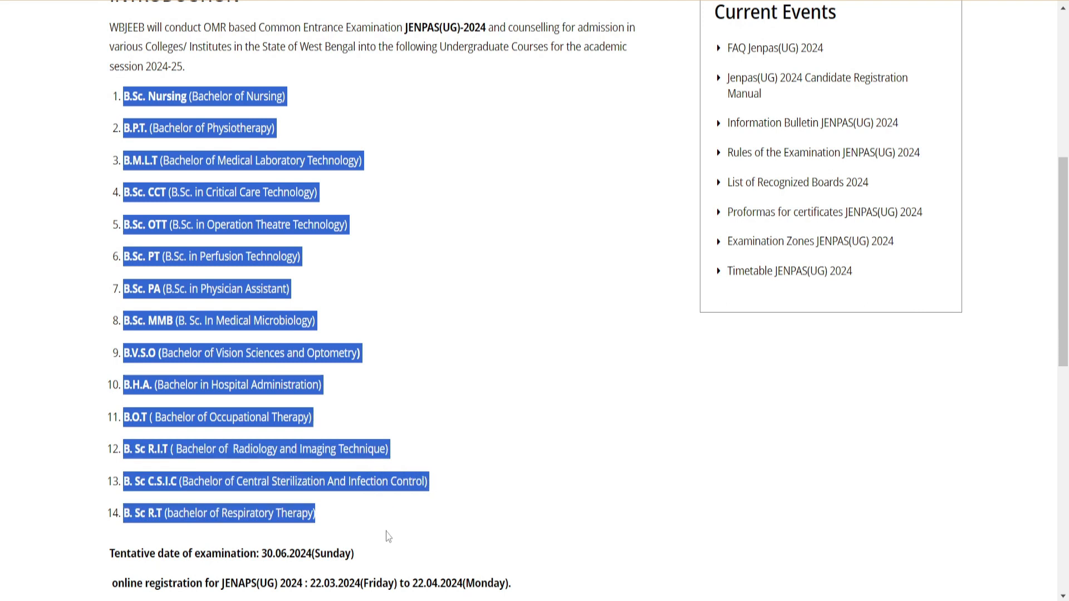
Review the JENPAS(UG) 2024 course list, online registration period and tentative examination date
click(376, 354)
scroll(374, 353, down, 3)
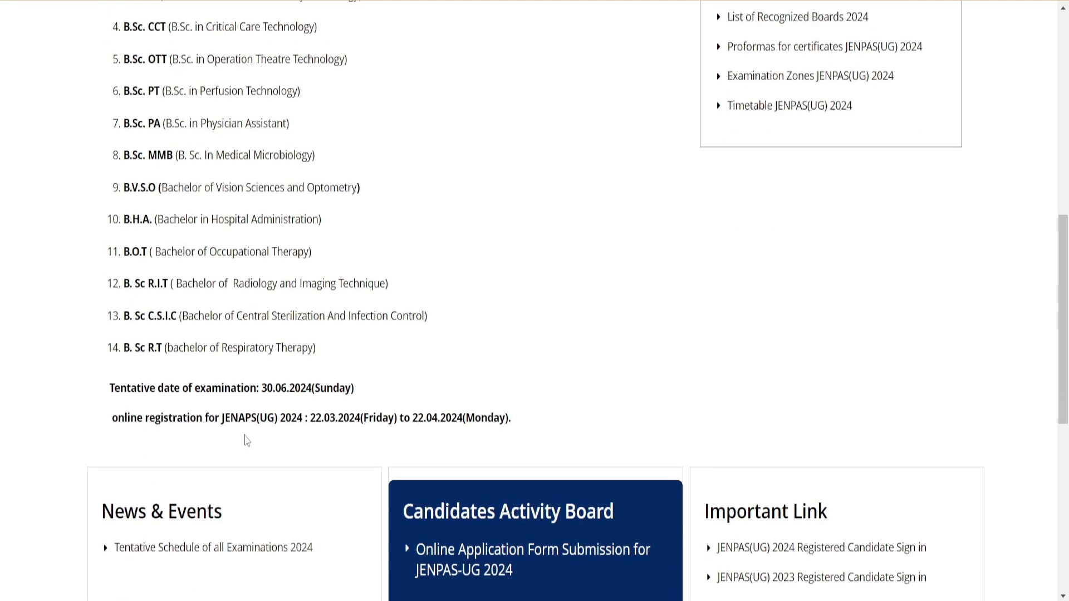
drag(310, 417, 541, 415)
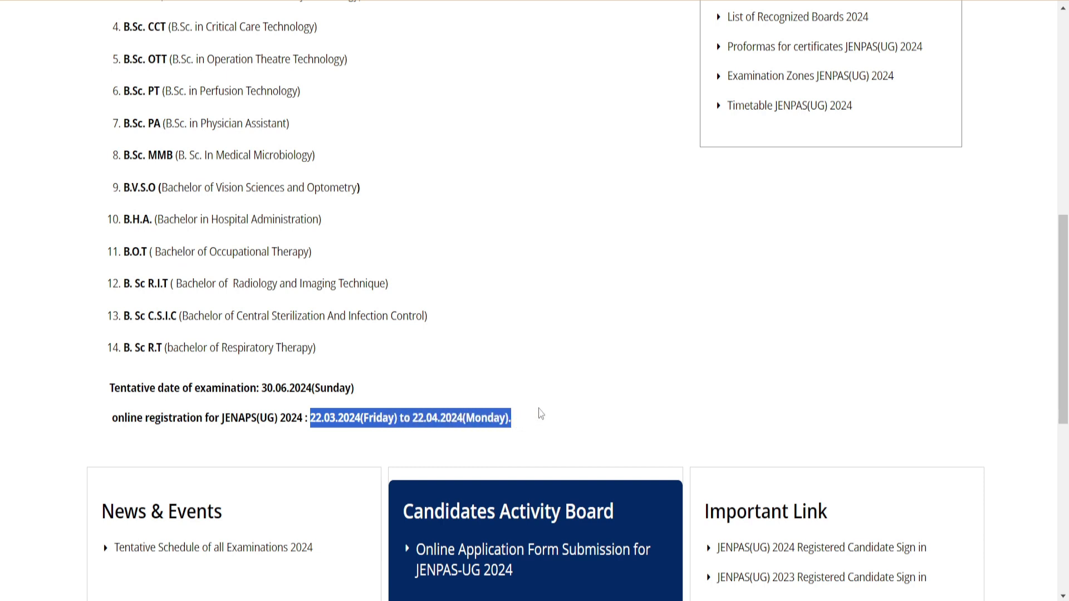
drag(247, 392, 359, 396)
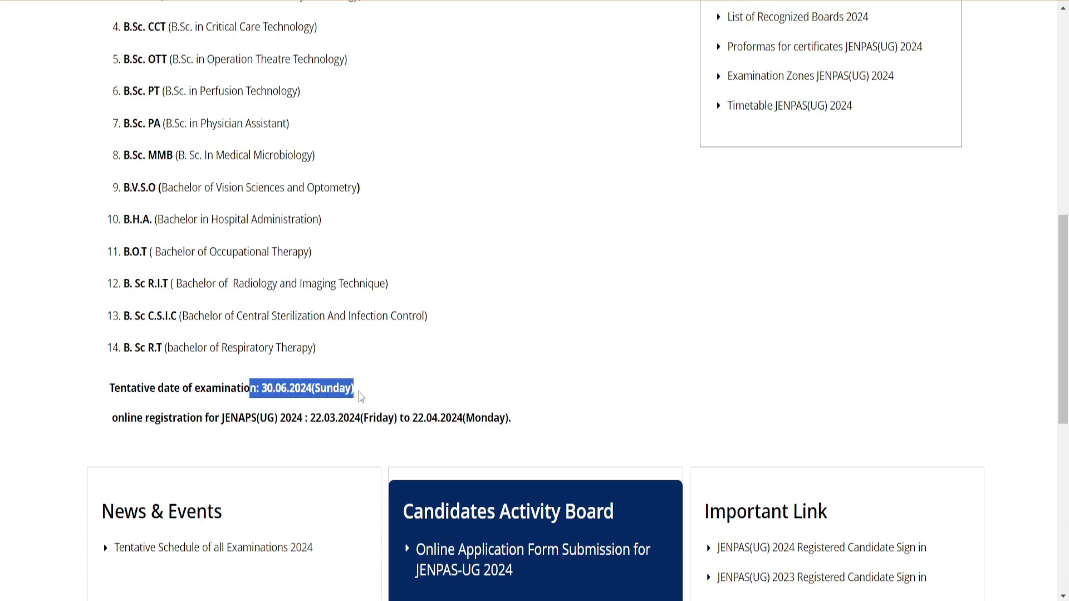
Open the online application form submission for JENPAS-UG 2024 and start a new candidate registration
scroll(359, 397, down, 3)
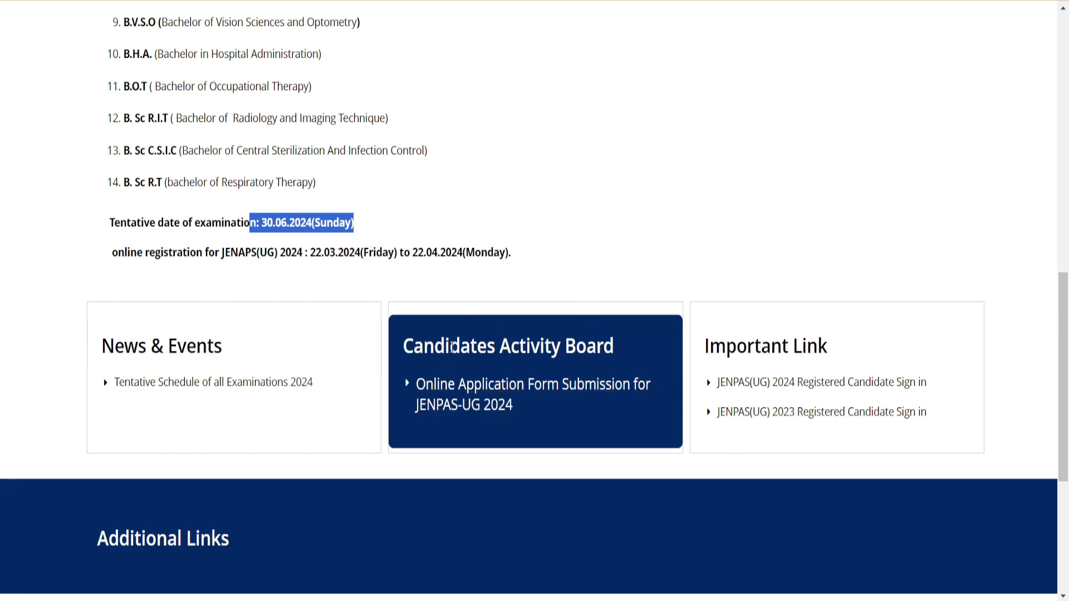
click(482, 400)
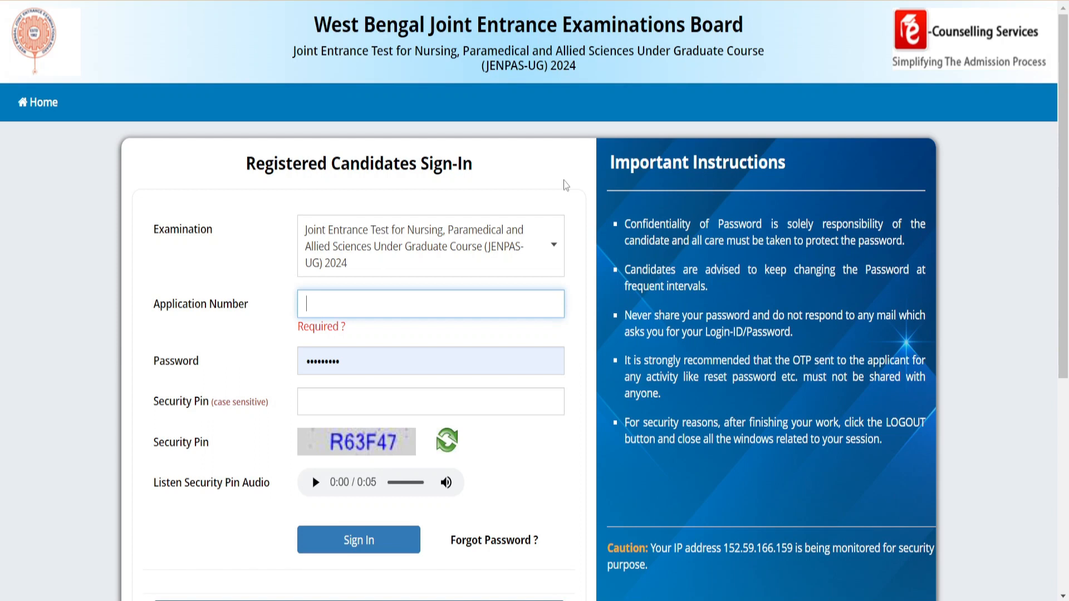
scroll(558, 193, down, 4)
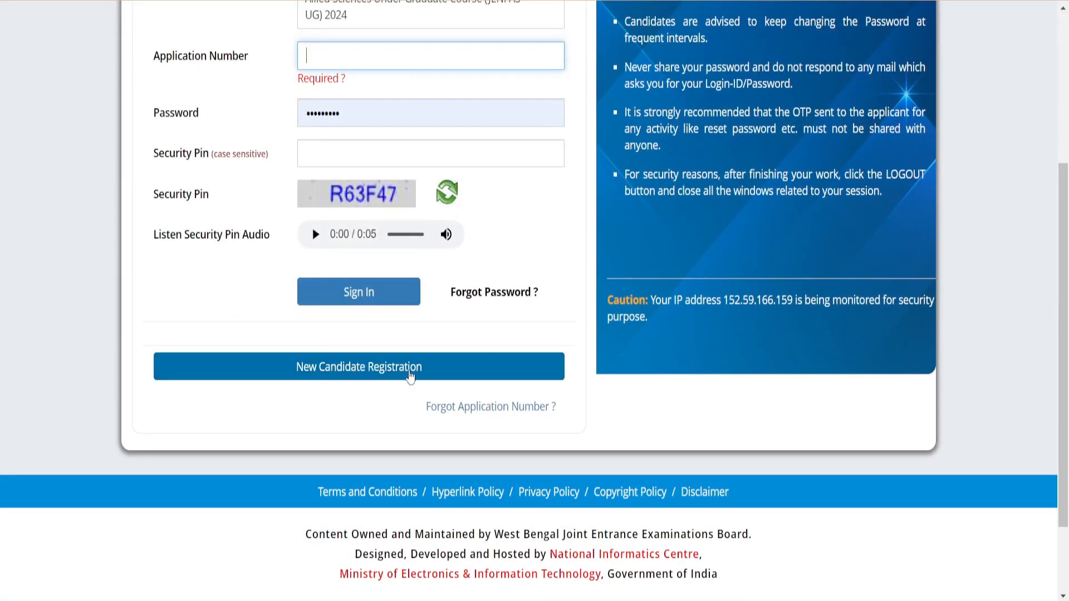
click(410, 377)
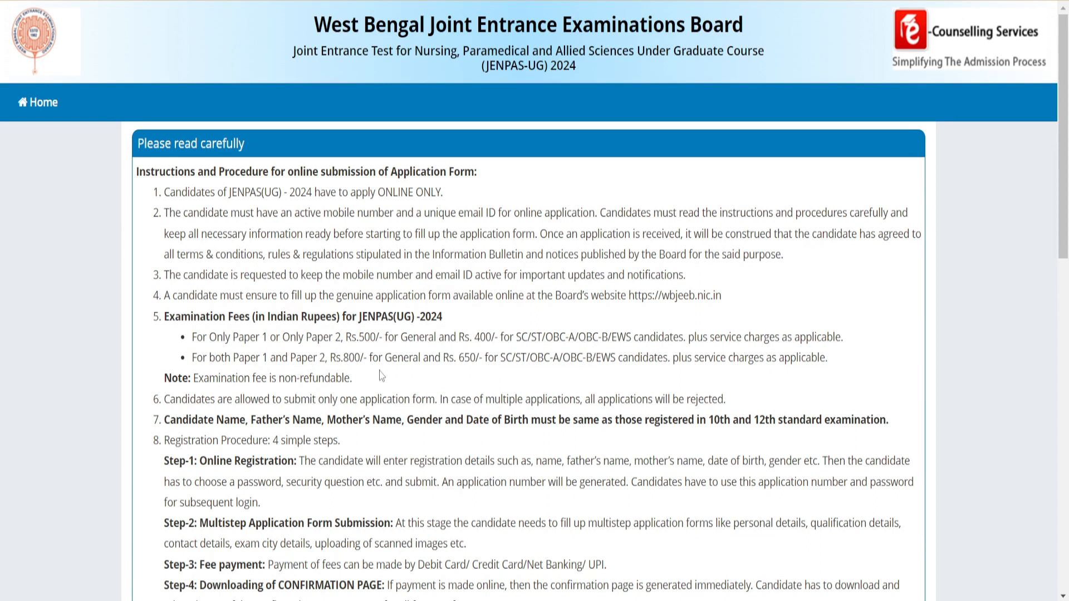
Read through the examination fees and application instructions, and agree to them
drag(456, 360, 669, 359)
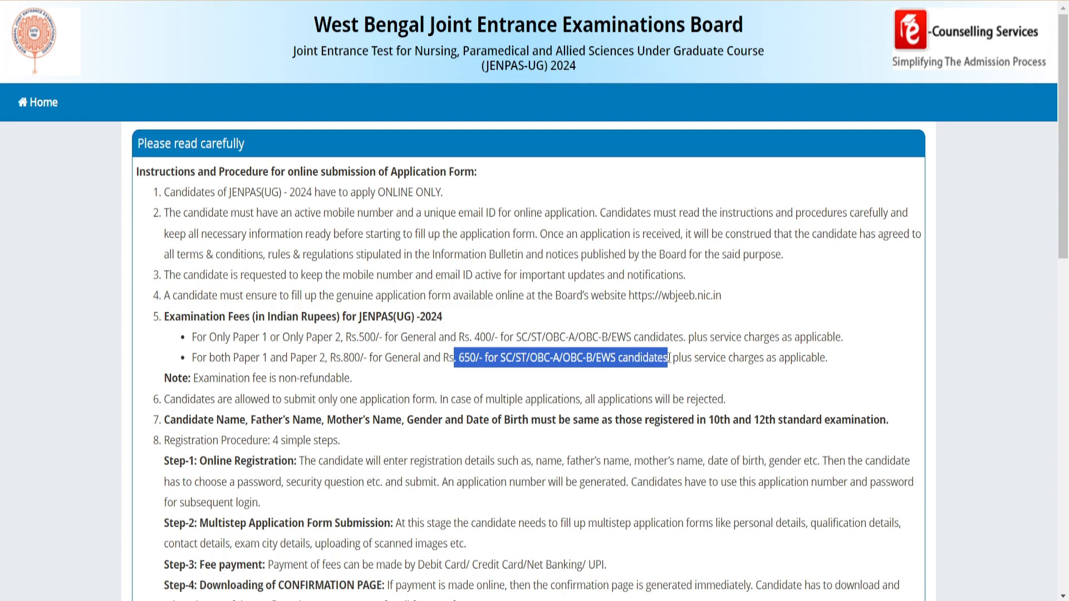
scroll(318, 199, down, 9)
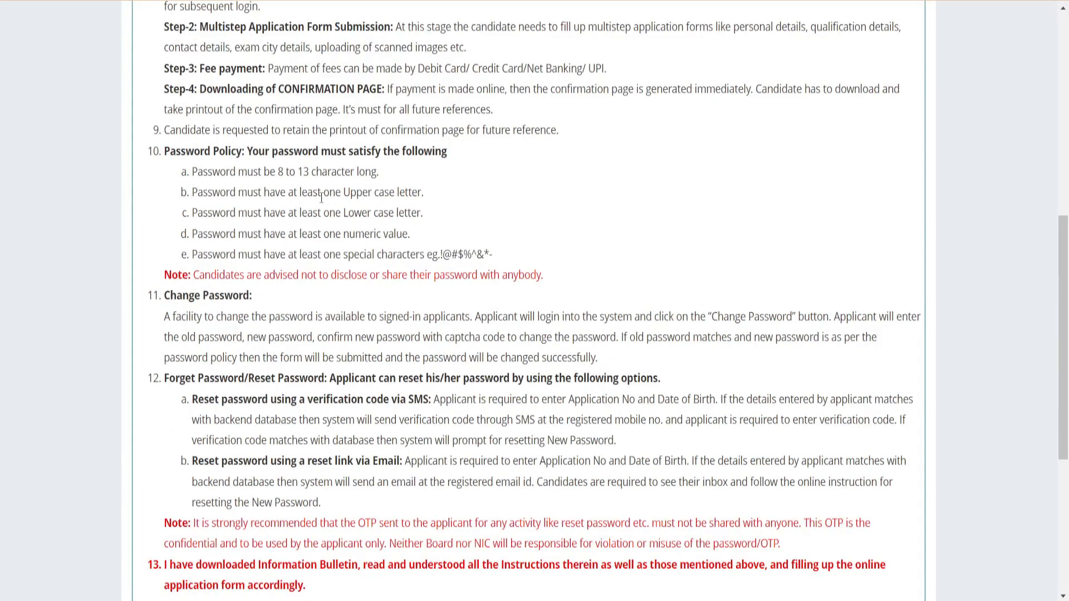
scroll(321, 198, down, 5)
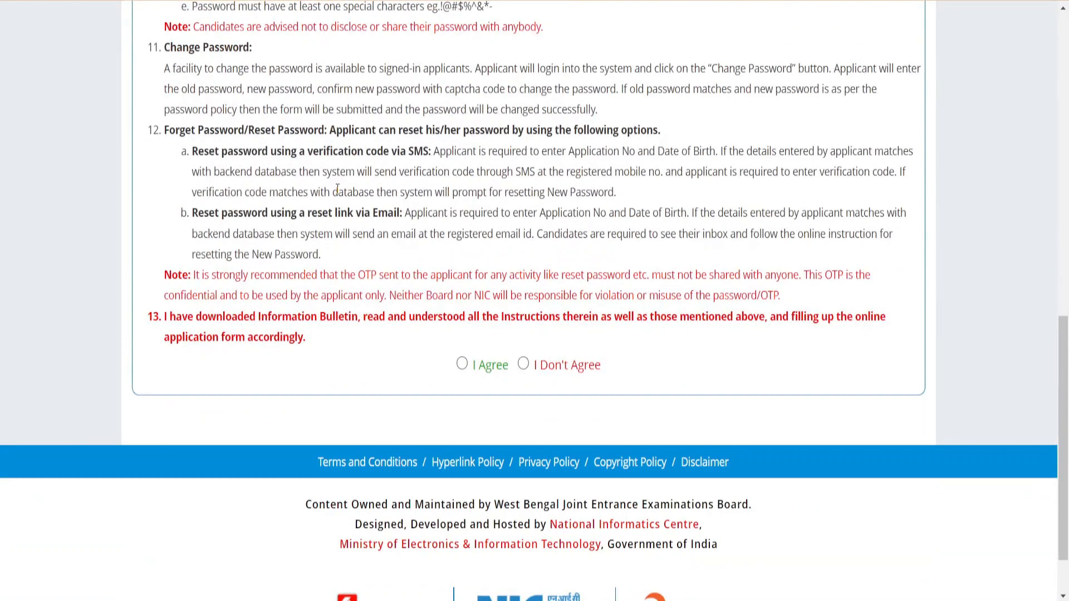
click(462, 364)
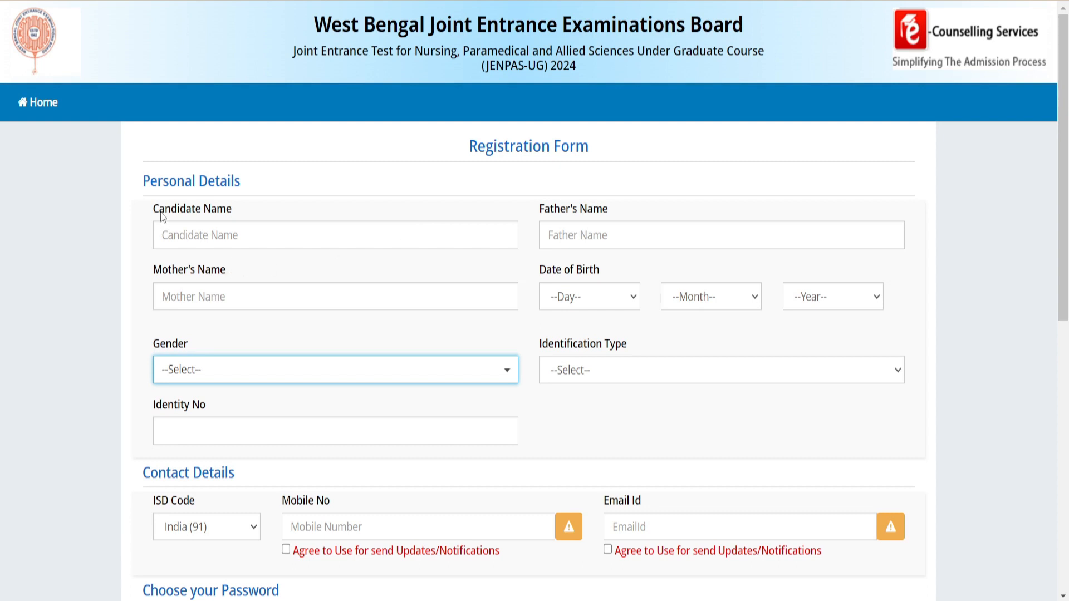
Examine the registration form's personal details, identification type options, contact, password and security pin fields
drag(154, 214, 224, 236)
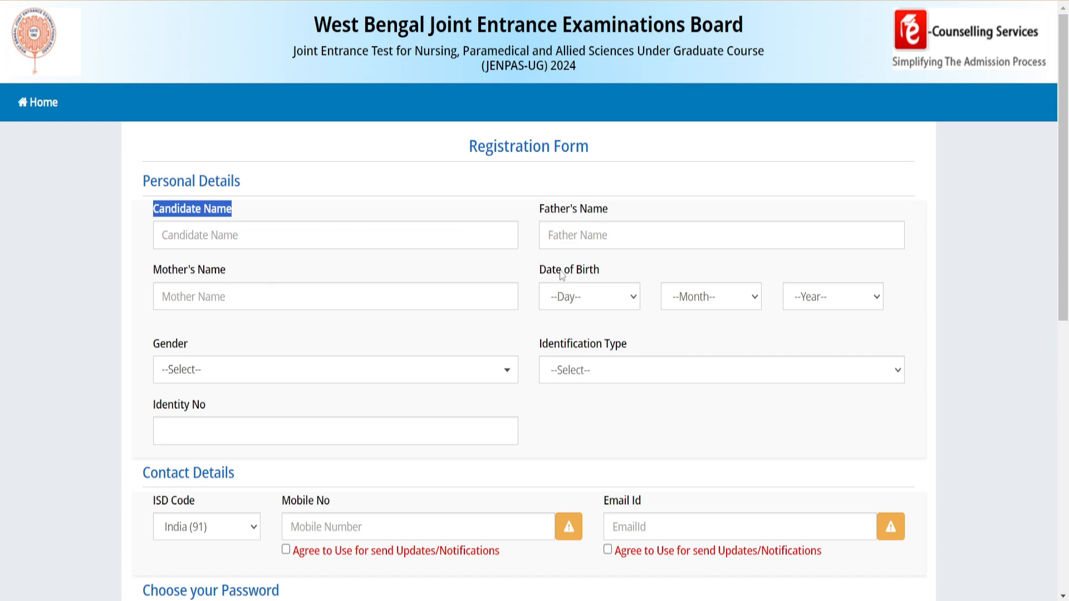
click(567, 302)
click(567, 301)
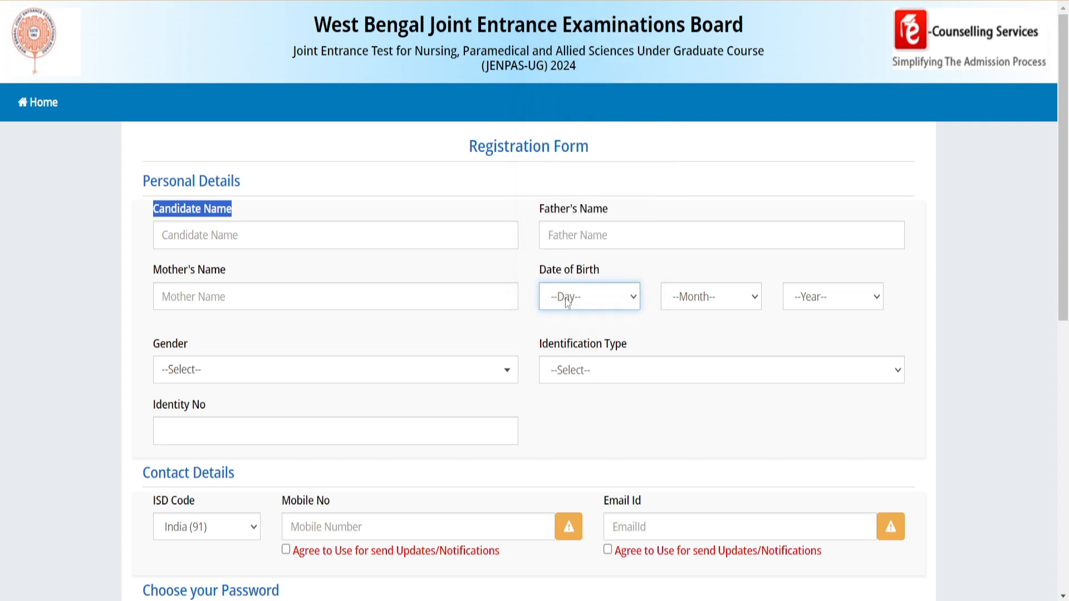
click(199, 374)
click(291, 337)
scroll(290, 337, down, 3)
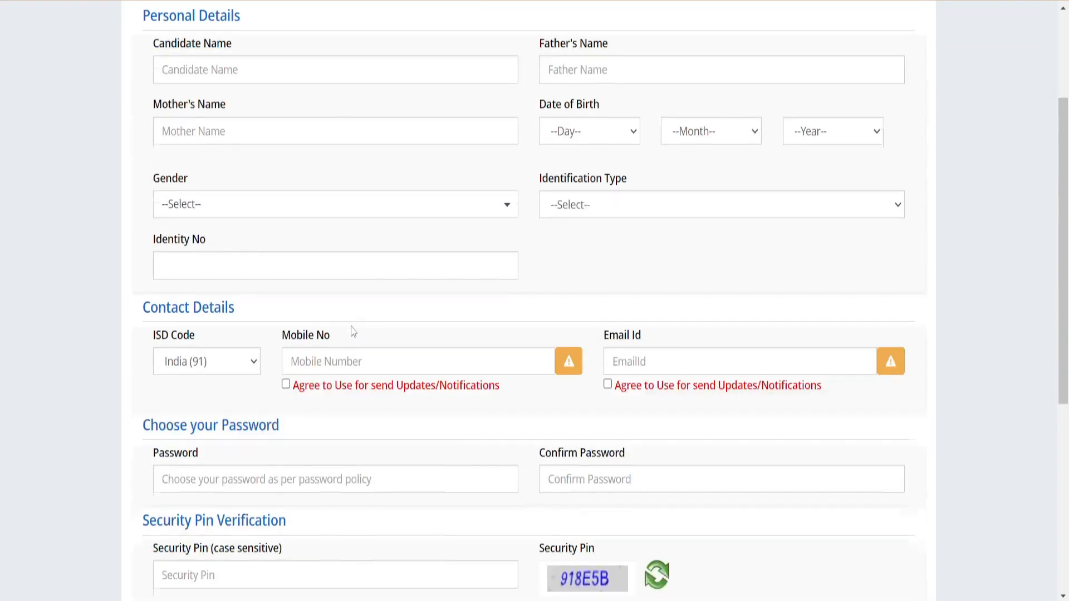
click(571, 206)
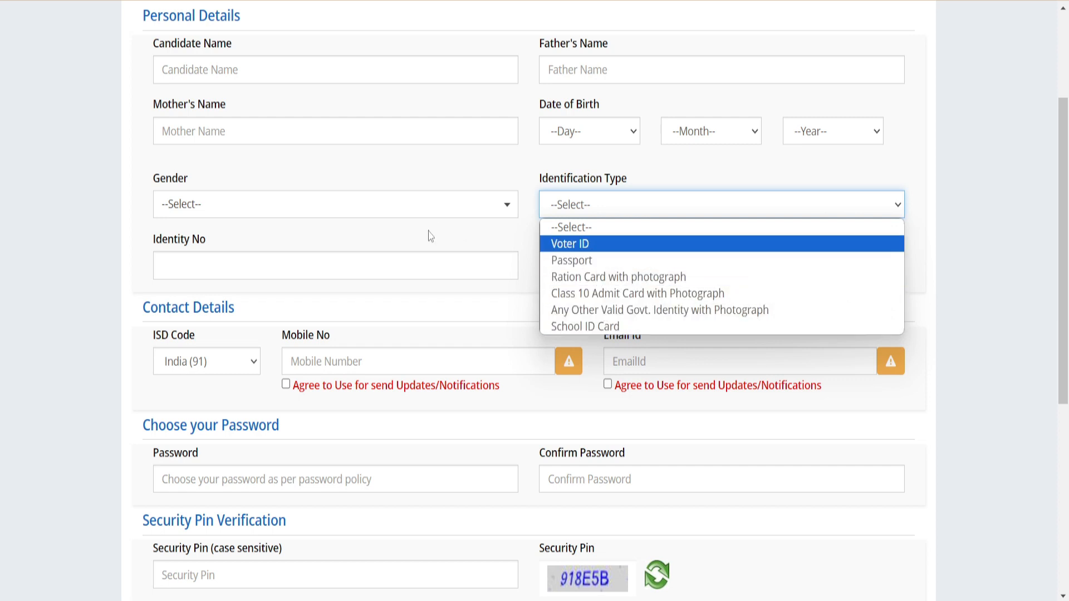
click(509, 232)
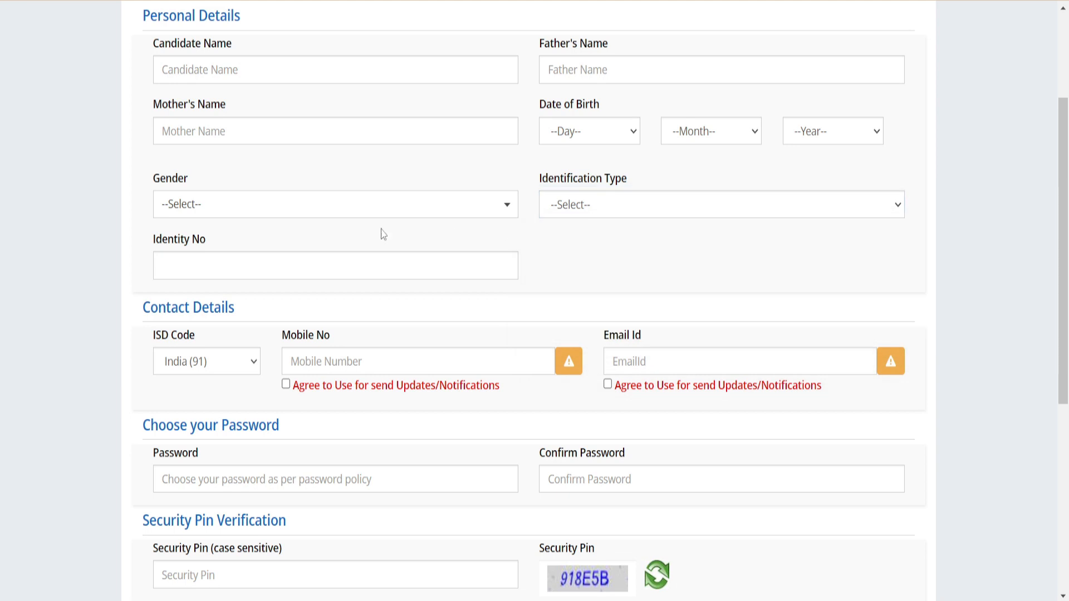
scroll(224, 266, down, 3)
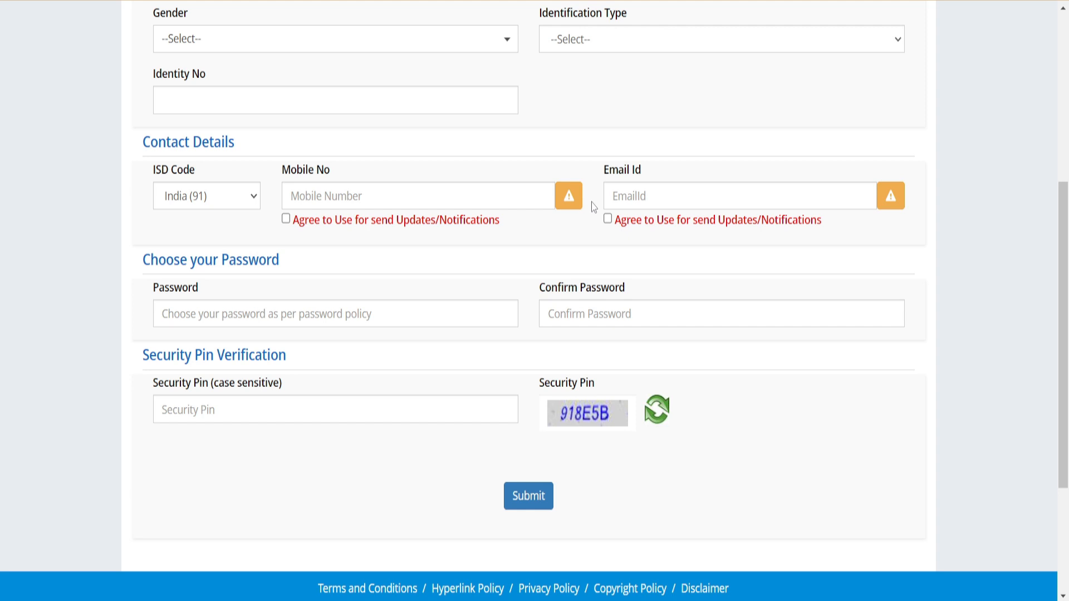
scroll(594, 207, down, 3)
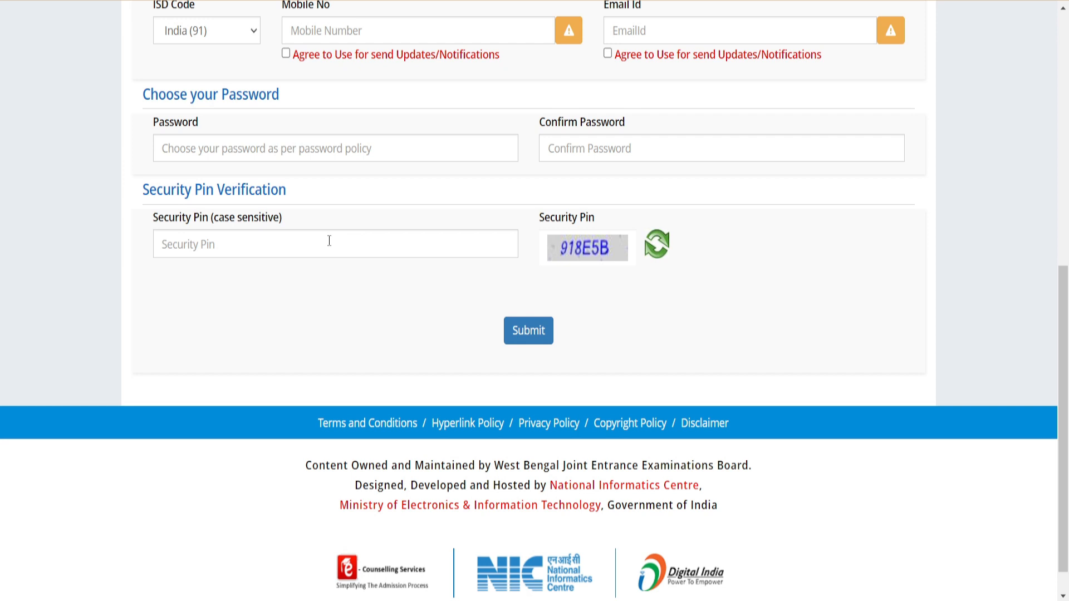
Submit the completed registration form and confirm the previewed registration details
click(546, 331)
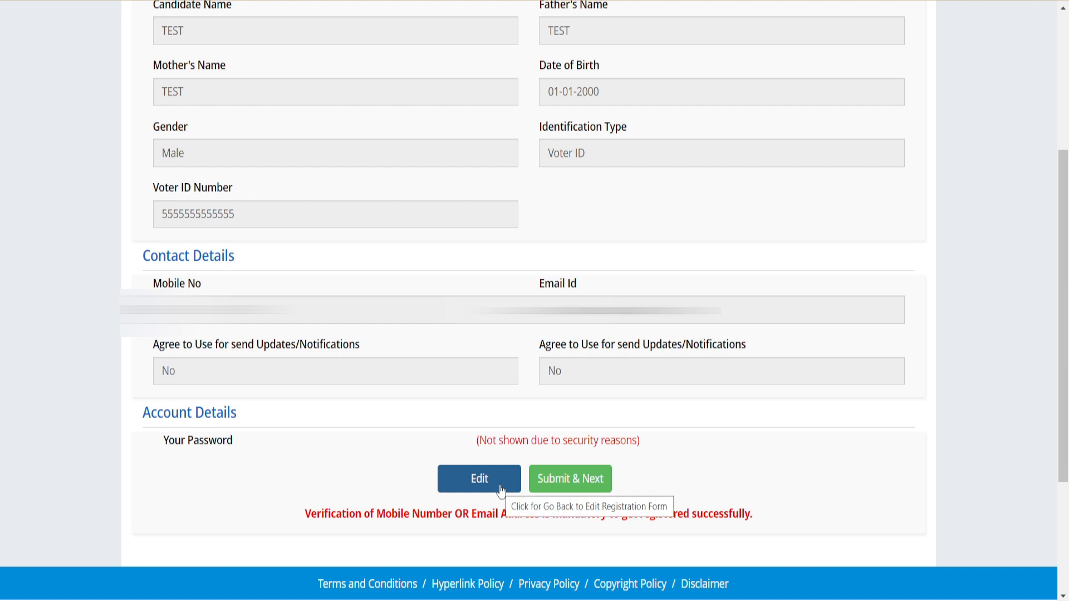
click(600, 481)
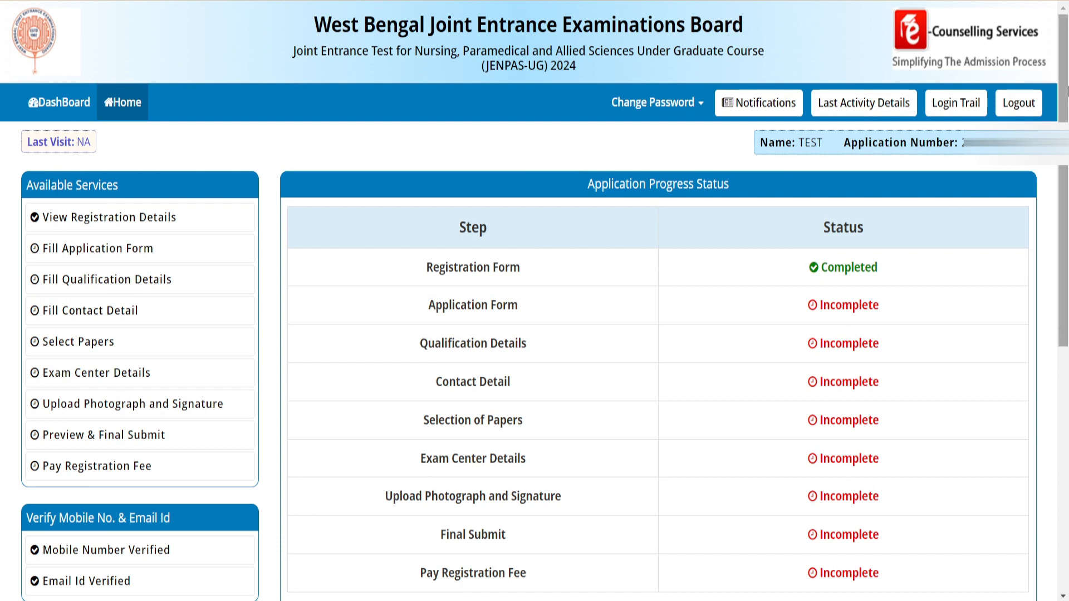
Open the application form and set state of domicile to West Bengal, religion to HINDUISM and category to General
scroll(656, 269, down, 8)
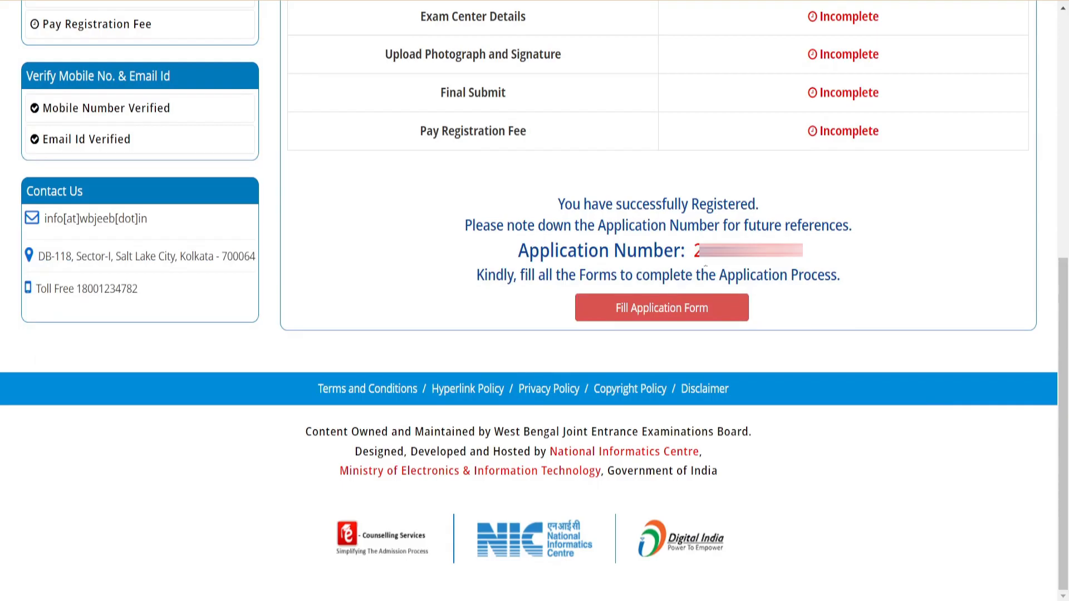
click(702, 320)
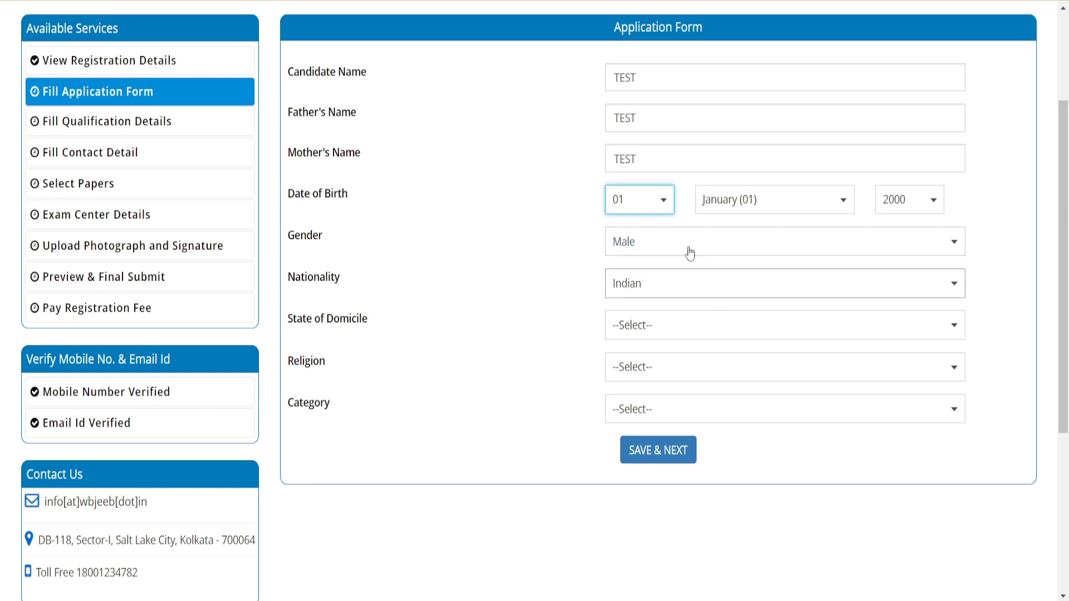
click(668, 167)
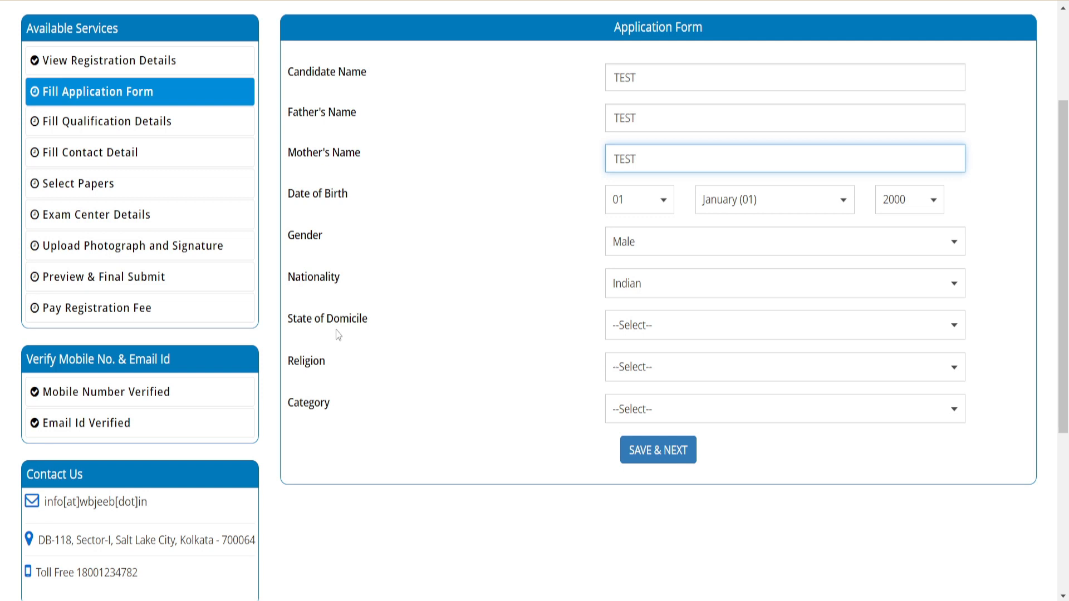
click(657, 330)
click(640, 382)
click(637, 371)
click(638, 416)
click(633, 421)
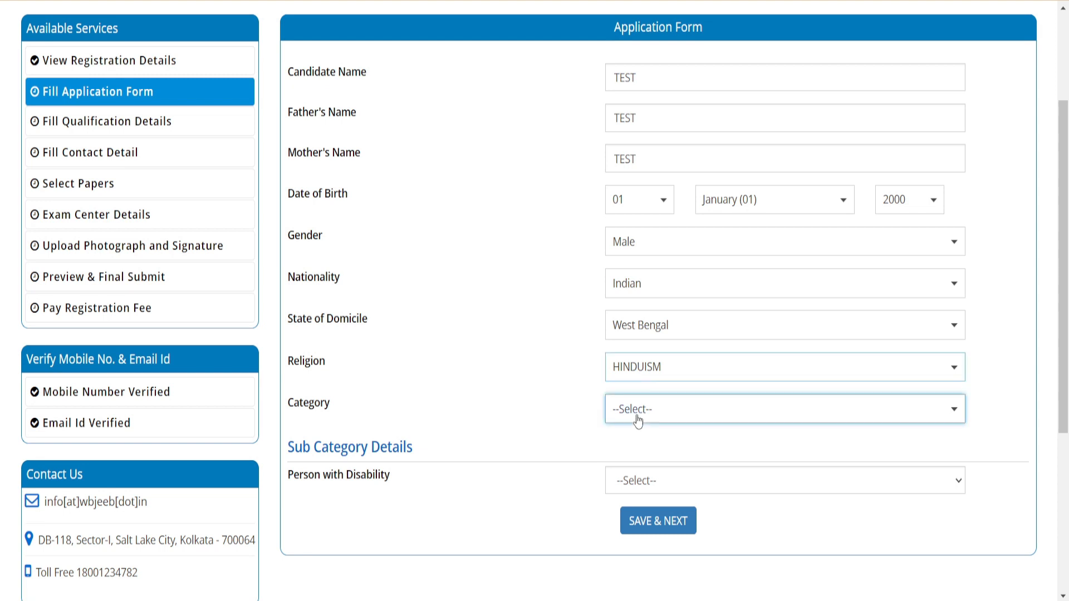
click(639, 235)
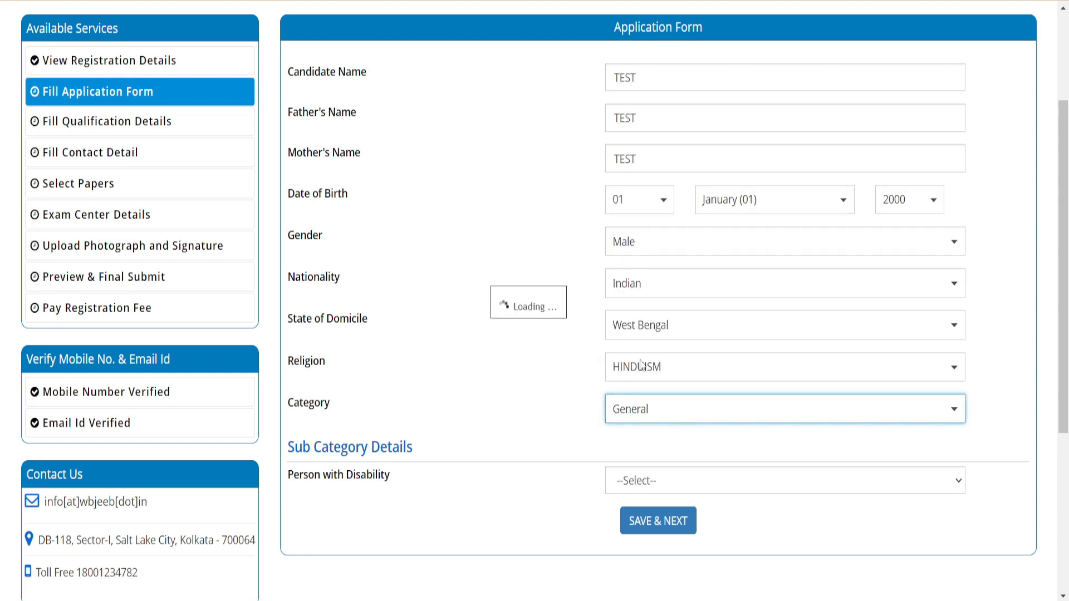
Set Person with Disability to Yes with Speech and language disability at 60 percent, and save the application form
click(682, 490)
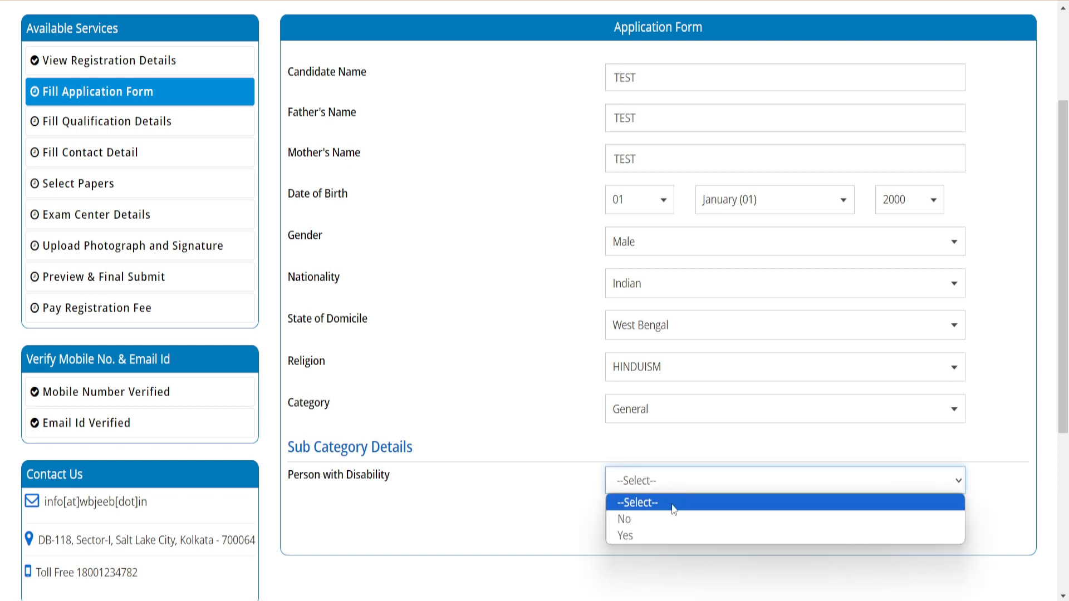
click(661, 537)
click(649, 526)
click(650, 437)
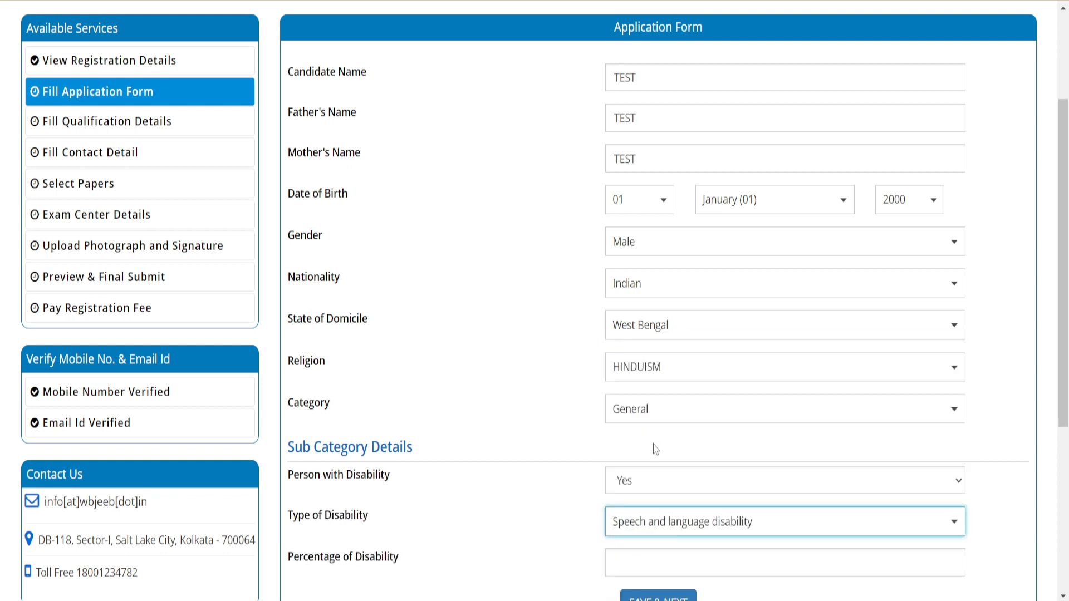
click(638, 560)
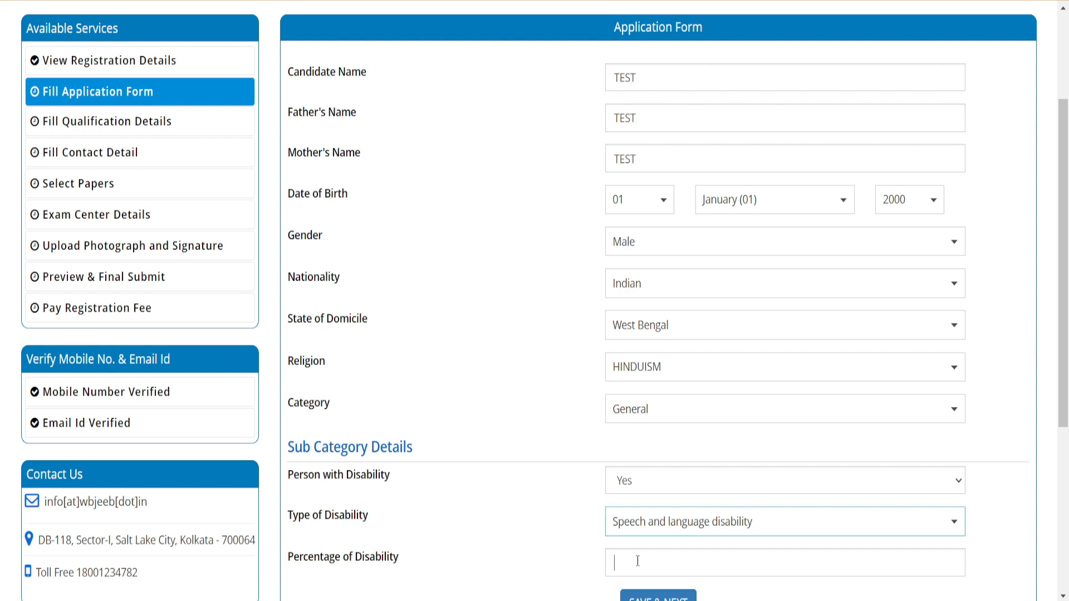
text(60)
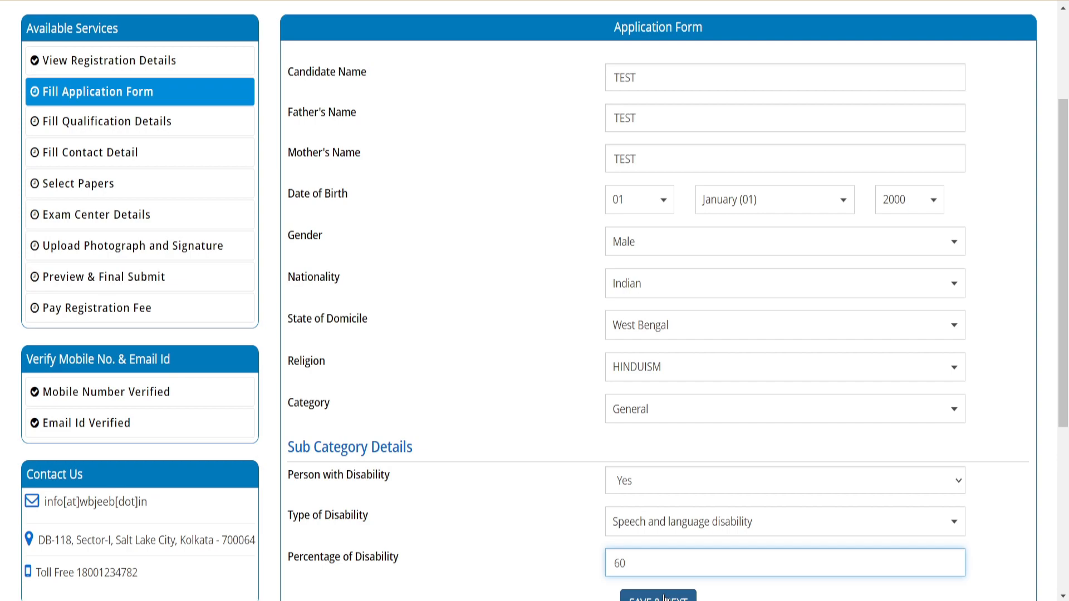
click(665, 598)
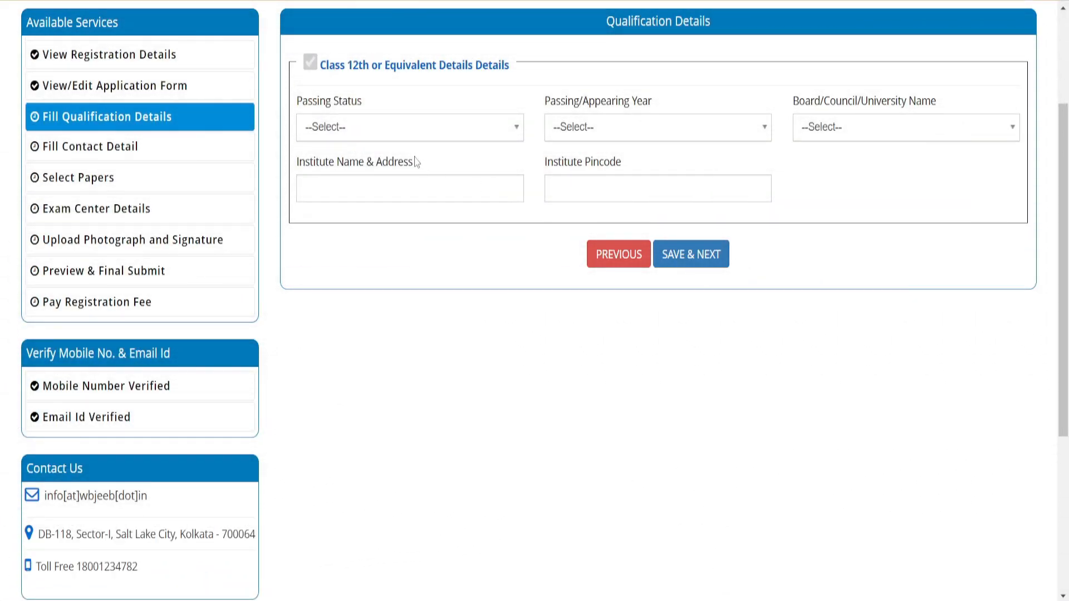
Set the Class 12th passing status to Passed, the year to 2022 and the board to WEST BENGAL COUNCIL OF HIGHER SECONDARY EDUCATION
click(378, 137)
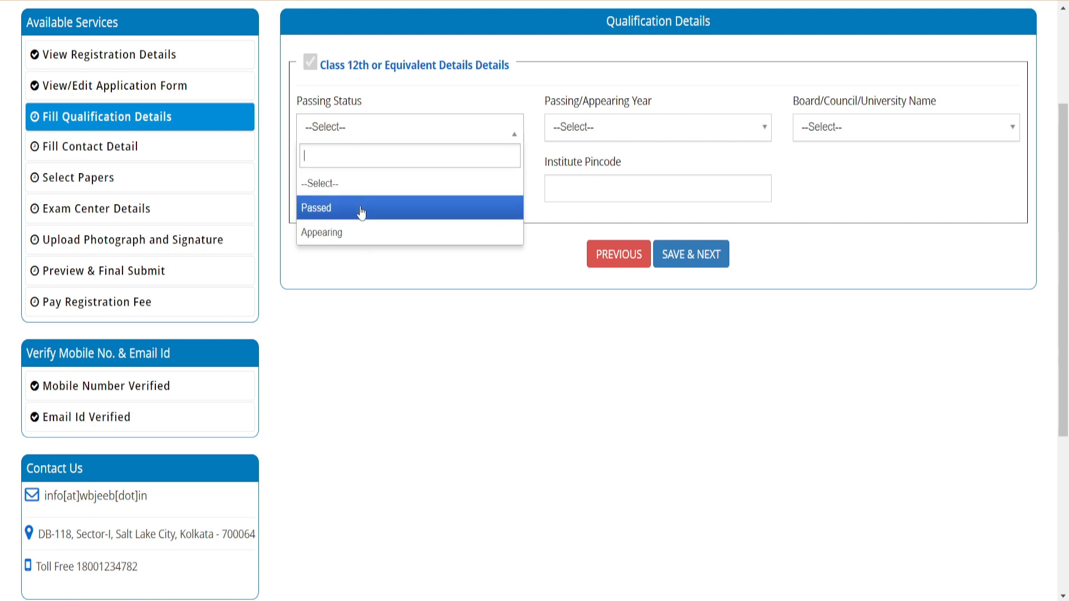
click(338, 213)
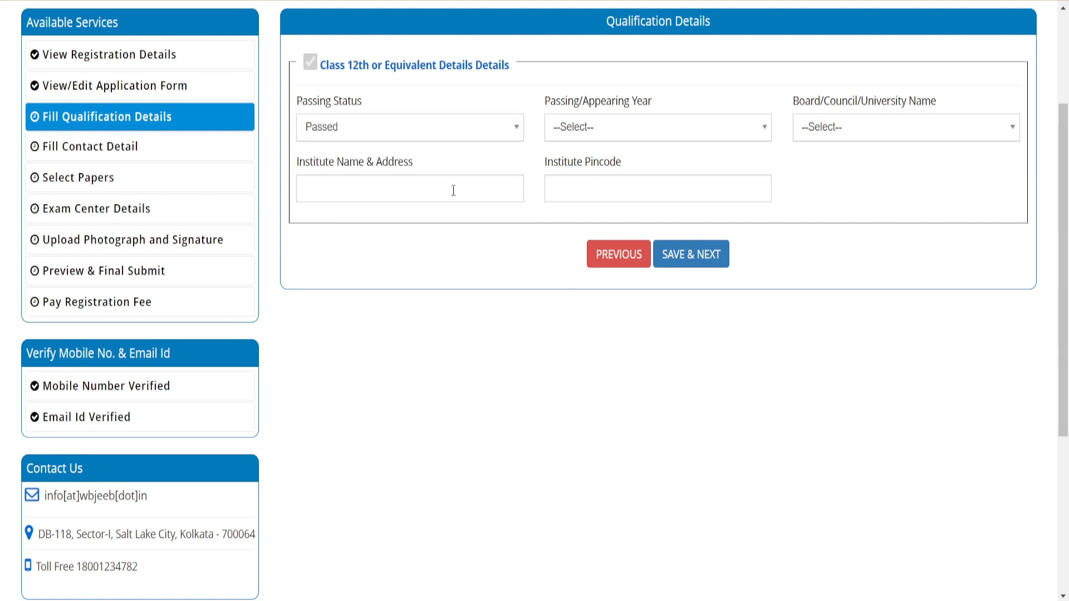
click(580, 135)
click(589, 233)
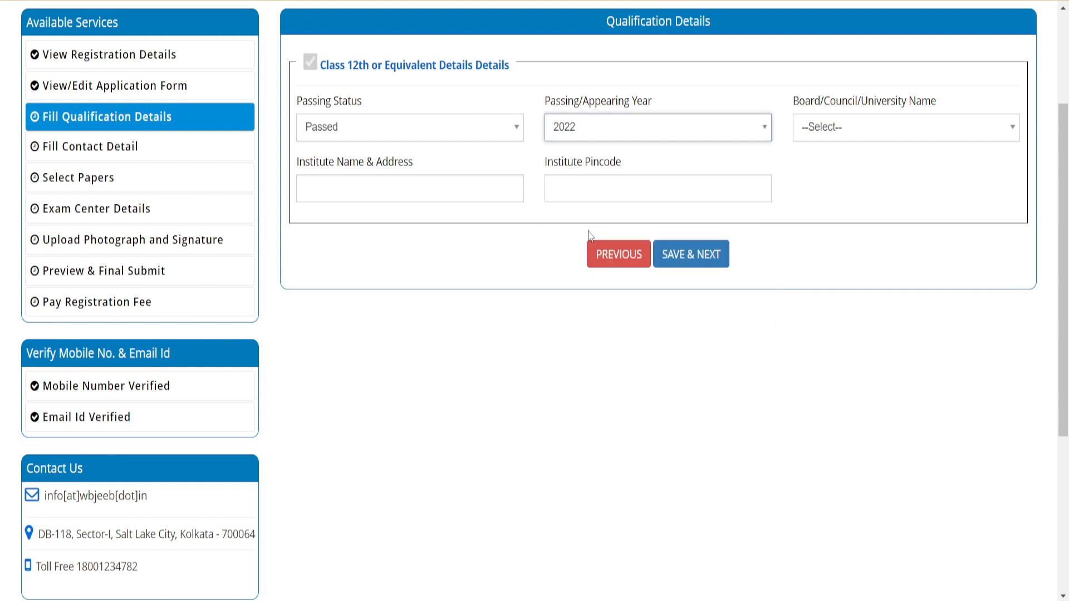
click(847, 129)
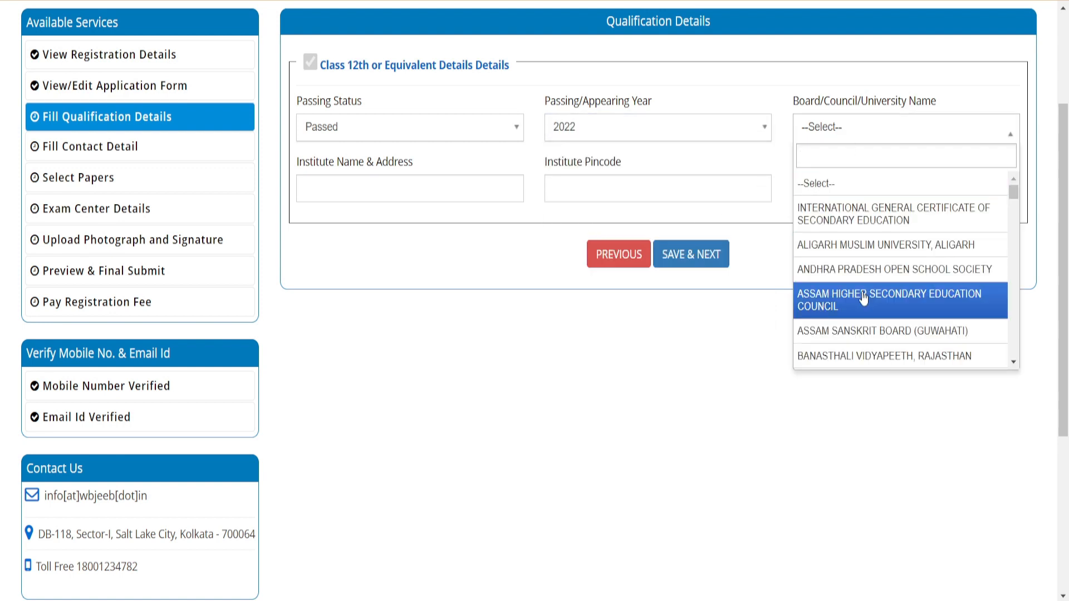
text(WES)
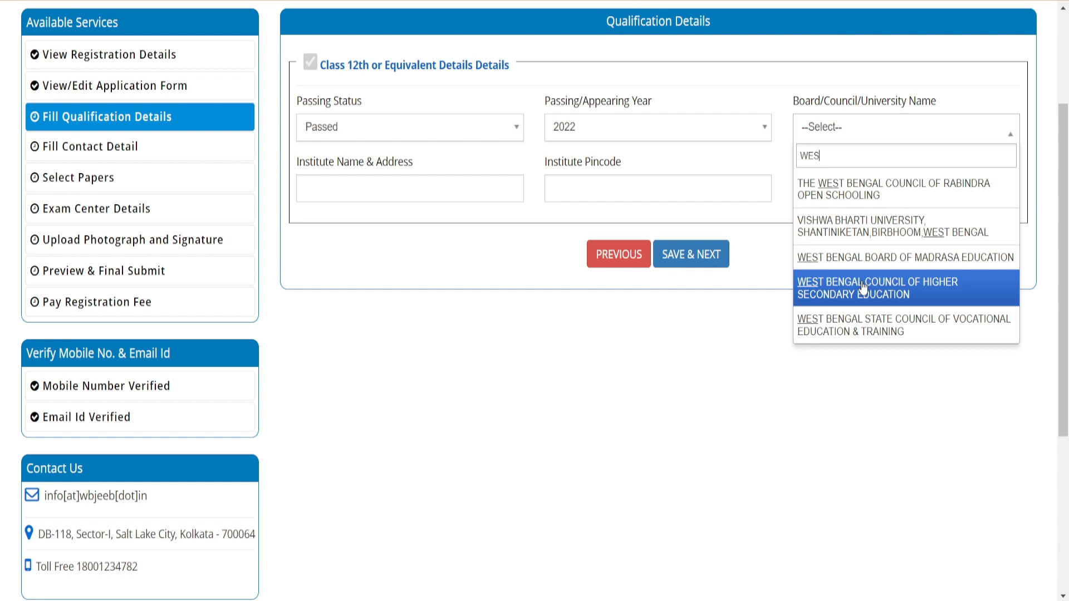
click(863, 292)
Fill in the institute's name and address and its pincode, and save the qualification details
click(333, 213)
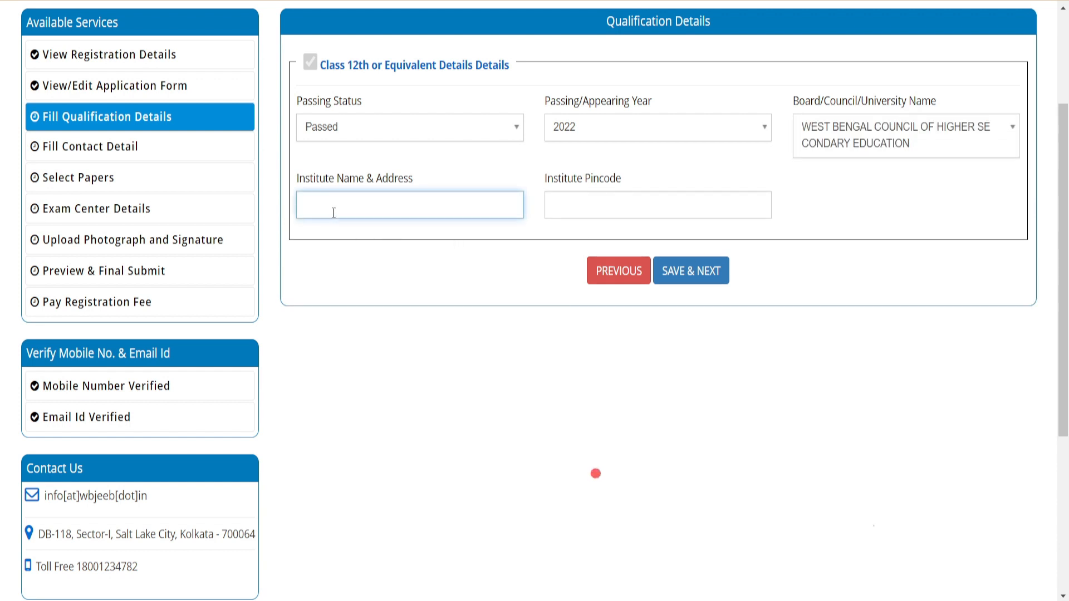
text(XVY)
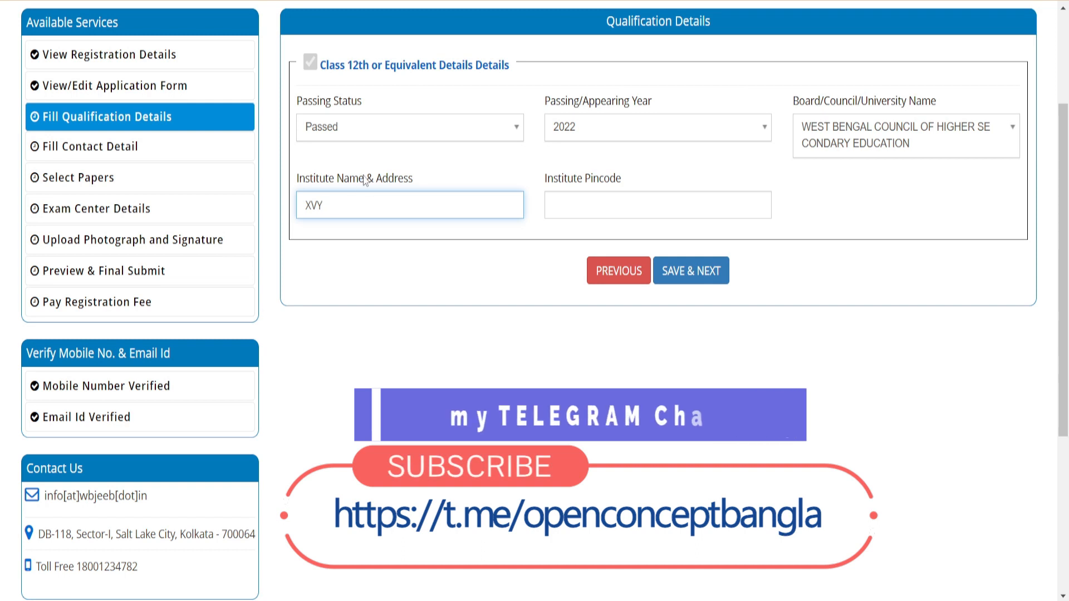
drag(364, 181, 431, 182)
click(356, 208)
text(BV)
click(576, 205)
text(99)
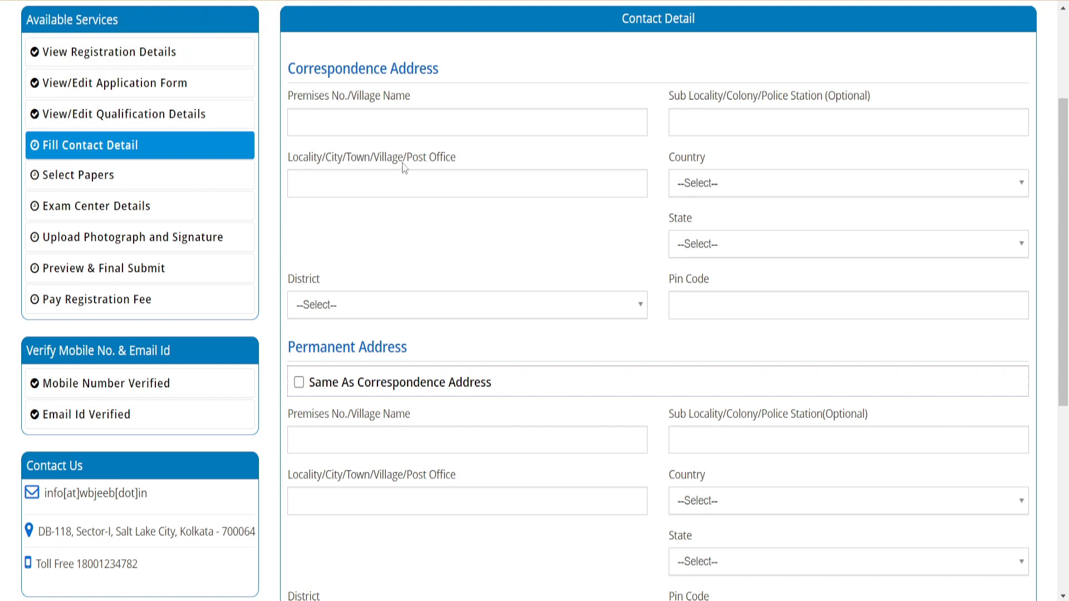
Review the correspondence address field labels, and set its country to India and state to West Bengal
drag(349, 99, 422, 101)
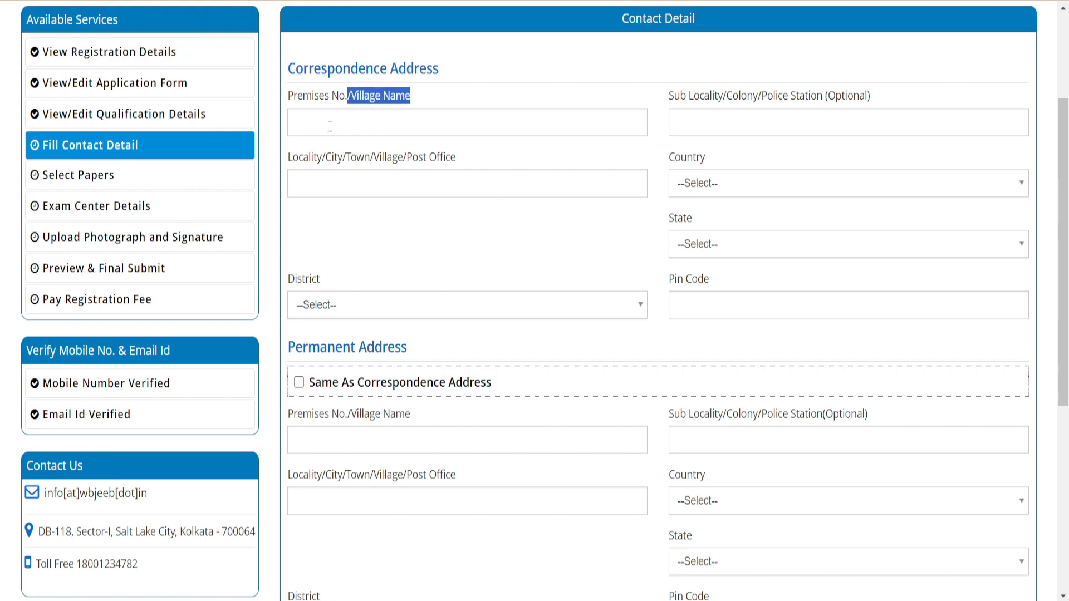
drag(760, 98, 842, 98)
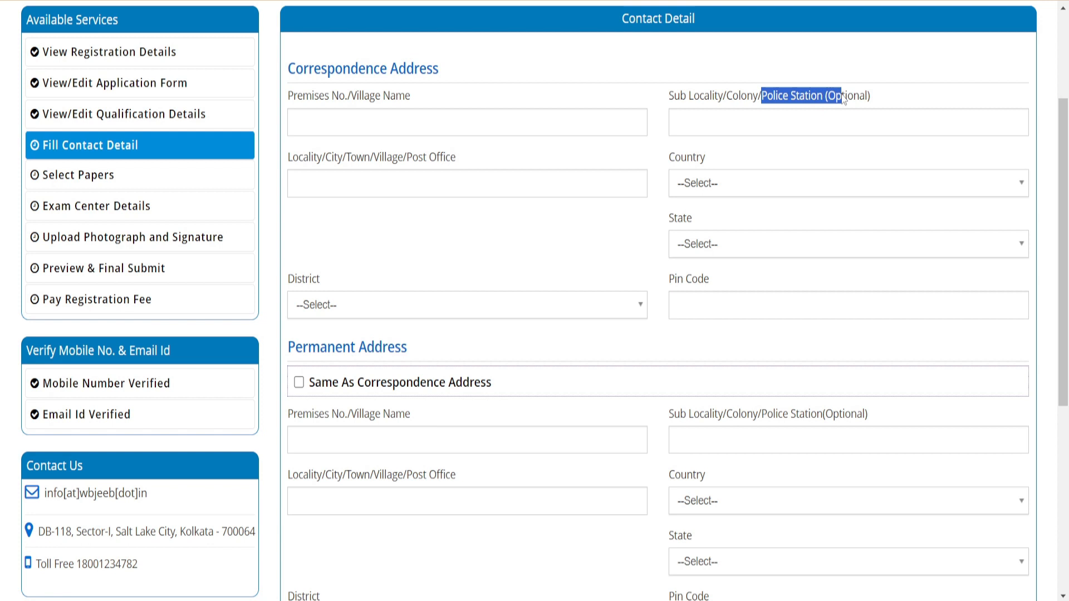
drag(404, 157, 465, 163)
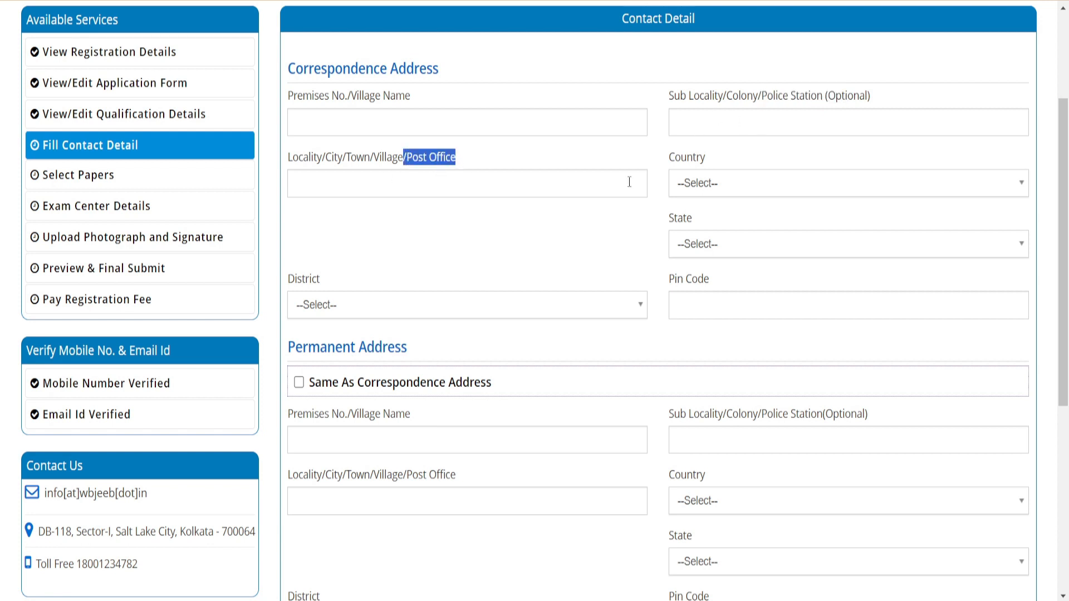
click(702, 189)
click(704, 272)
click(699, 248)
click(707, 254)
scroll(705, 390, down, 5)
scroll(707, 470, down, 5)
click(707, 469)
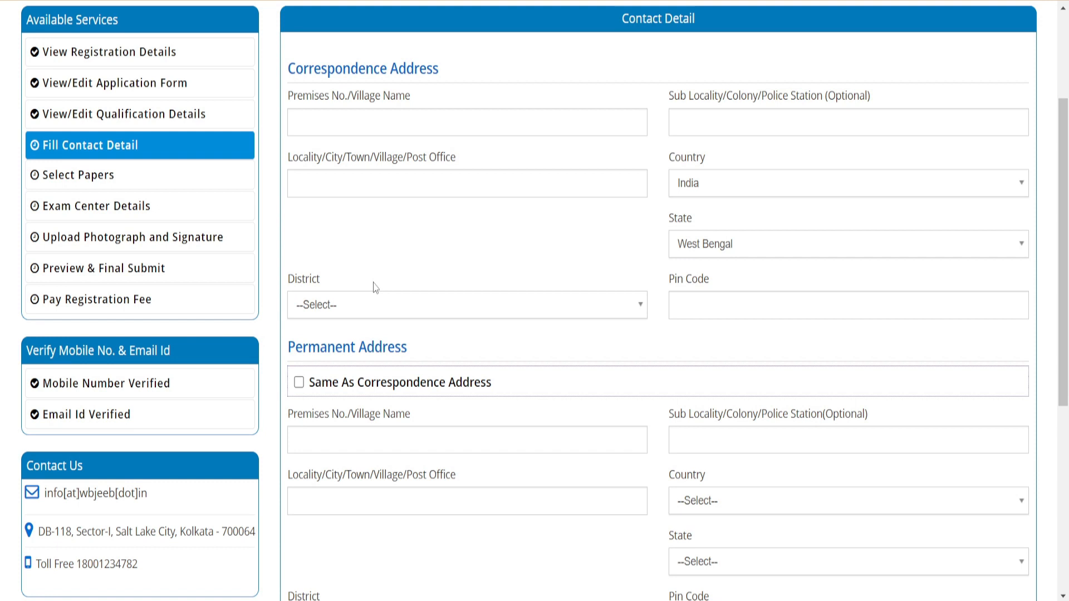
Set the correspondence address district to BIRBHUM and save the contact details
click(345, 307)
click(345, 438)
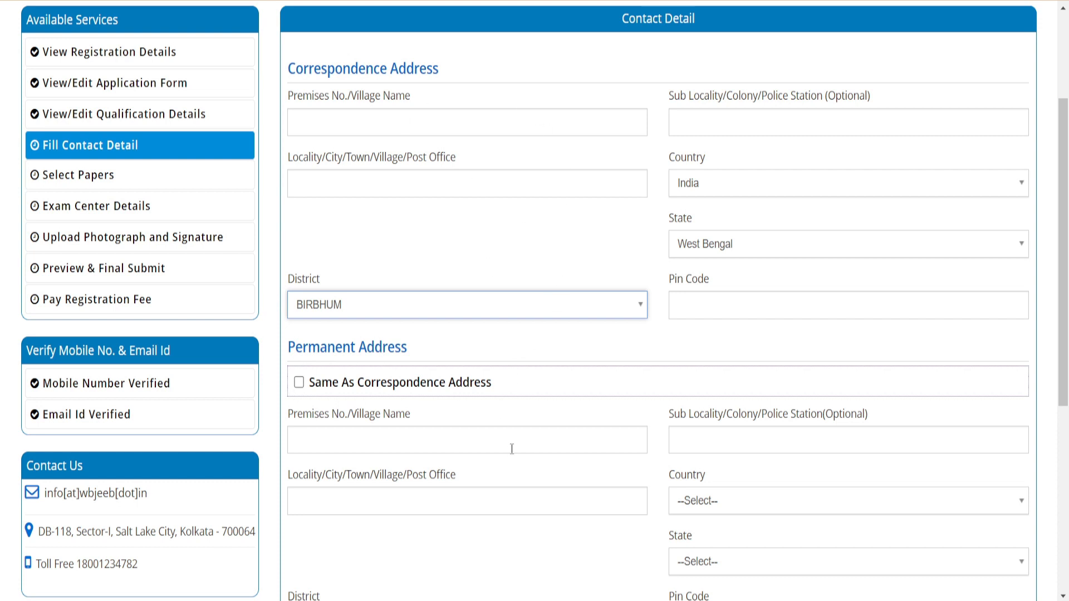
scroll(518, 432, down, 5)
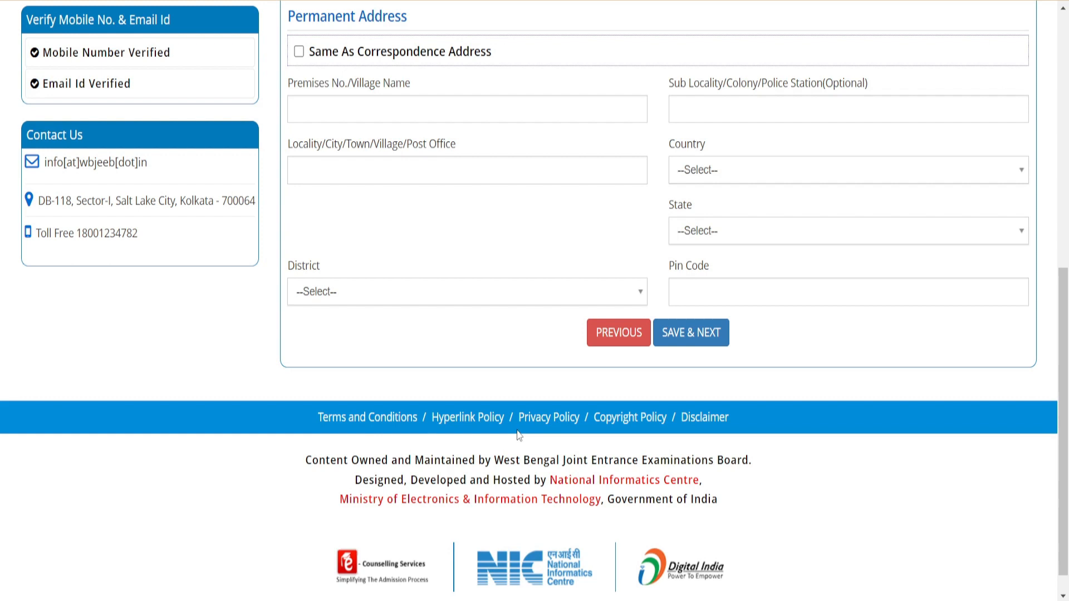
click(684, 341)
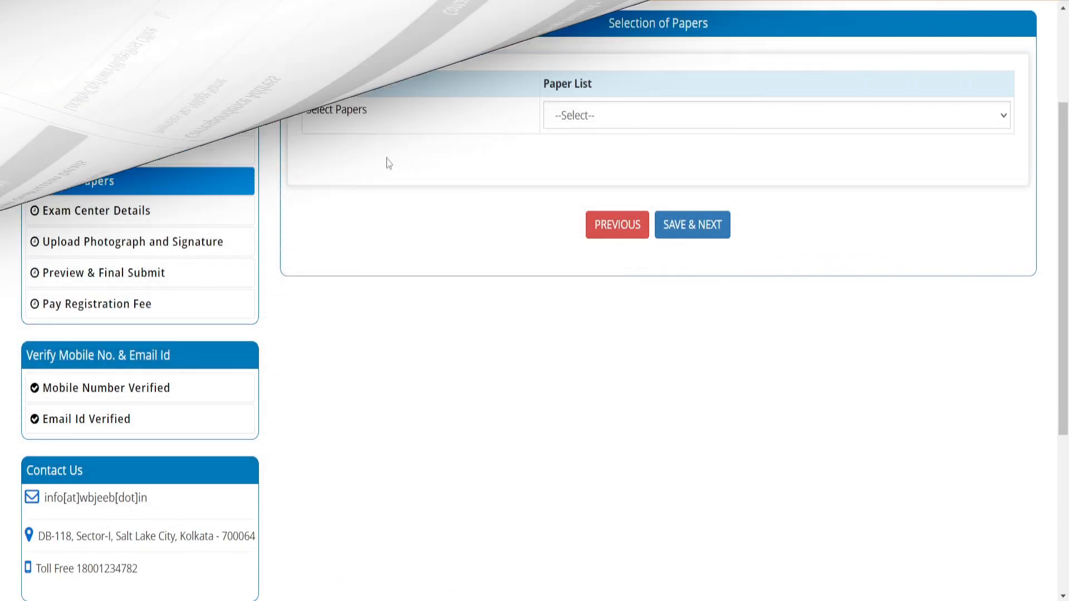
Compare the fee for both papers with the fee for one, choose Only Paper-I and save the paper selection
click(582, 120)
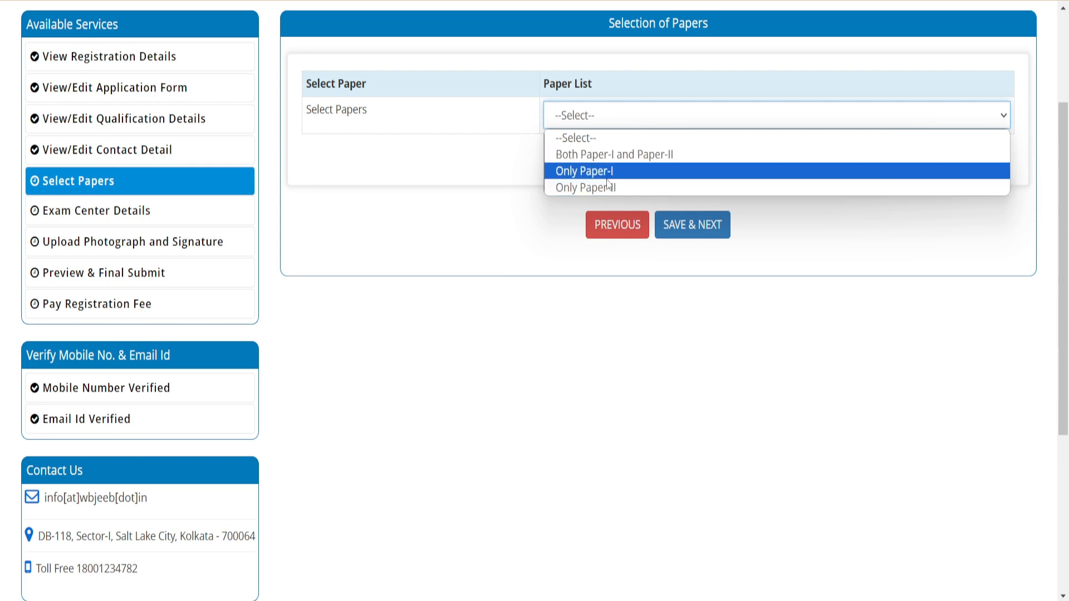
click(589, 158)
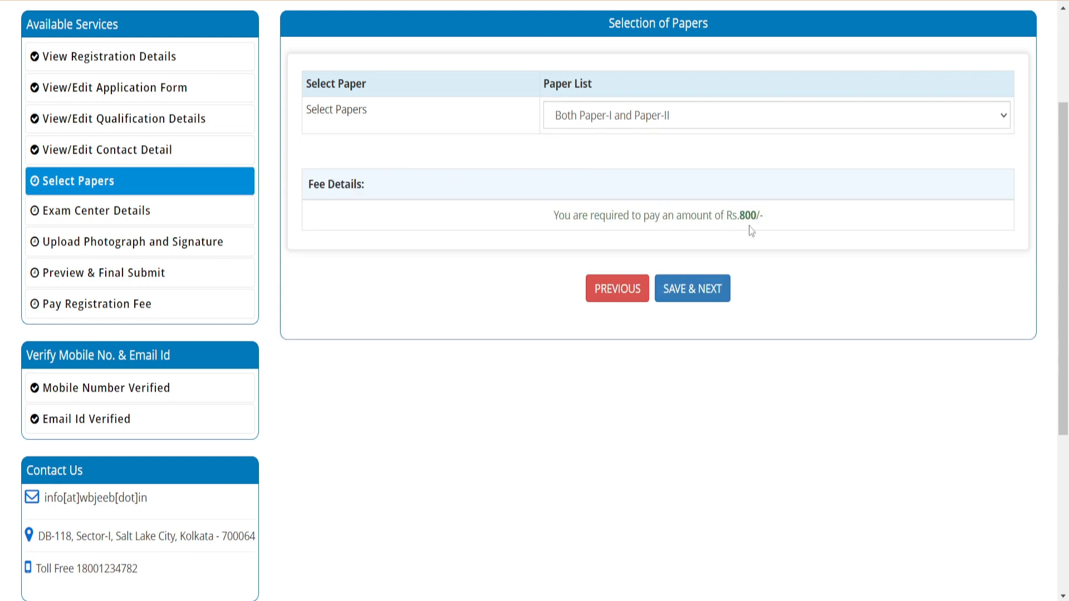
click(613, 116)
click(604, 169)
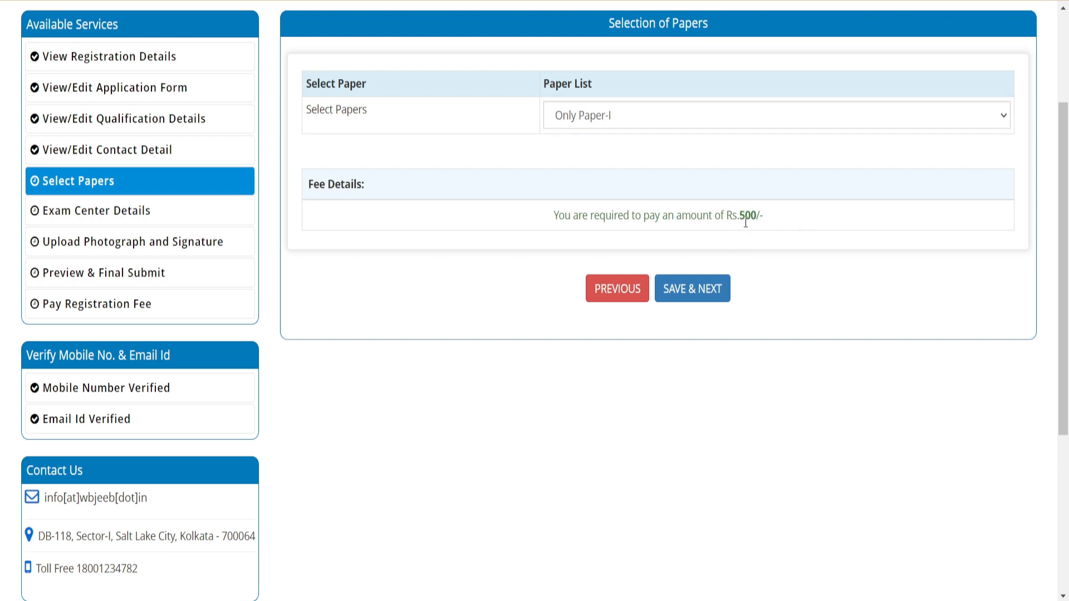
click(699, 293)
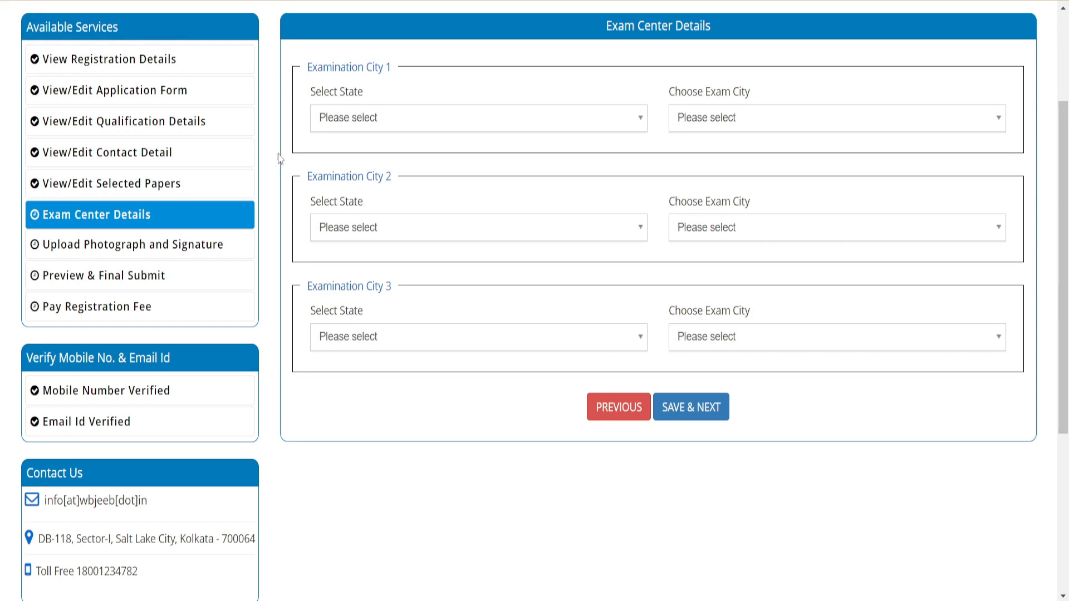
Set the state to West Bengal for all three examination city choices
click(342, 125)
click(341, 198)
click(353, 234)
click(369, 308)
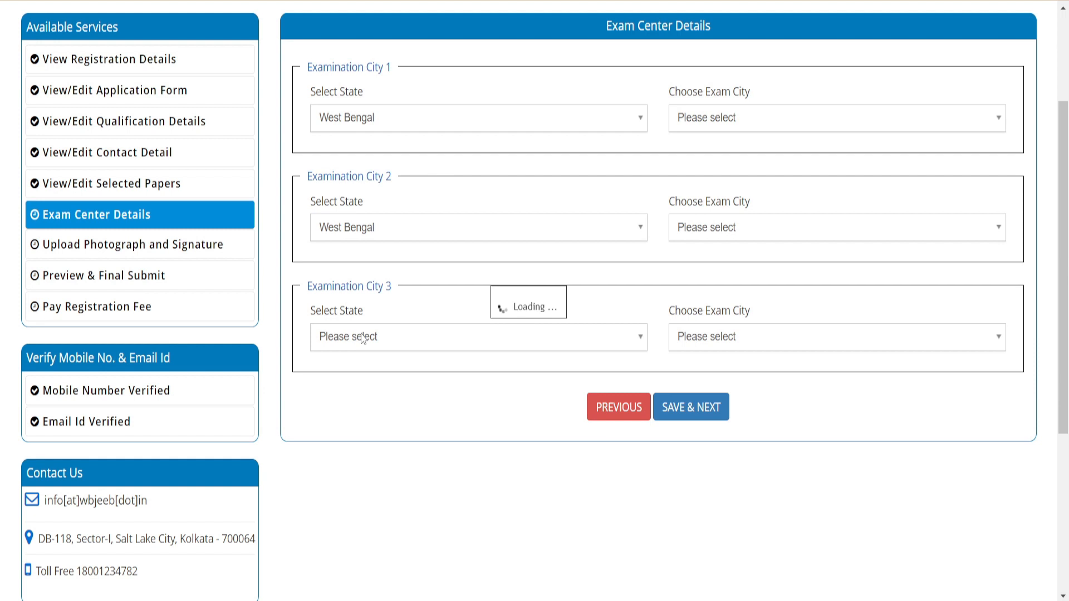
click(362, 339)
click(363, 412)
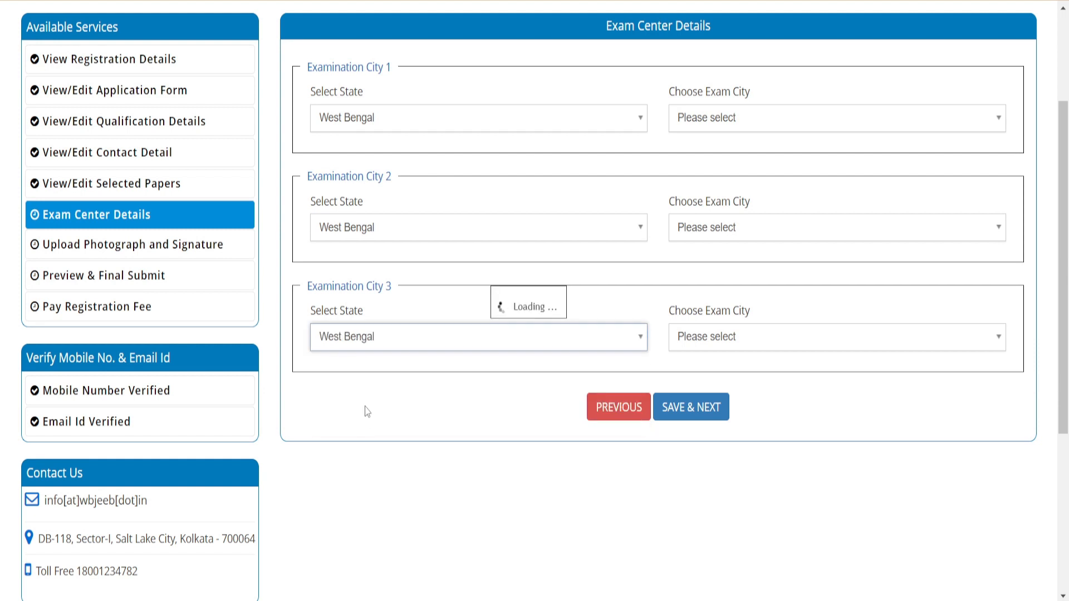
Choose Bankura, Berhampur and Central Kolkata as examination cities 1, 2 and 3, and submit the exam center details
click(745, 122)
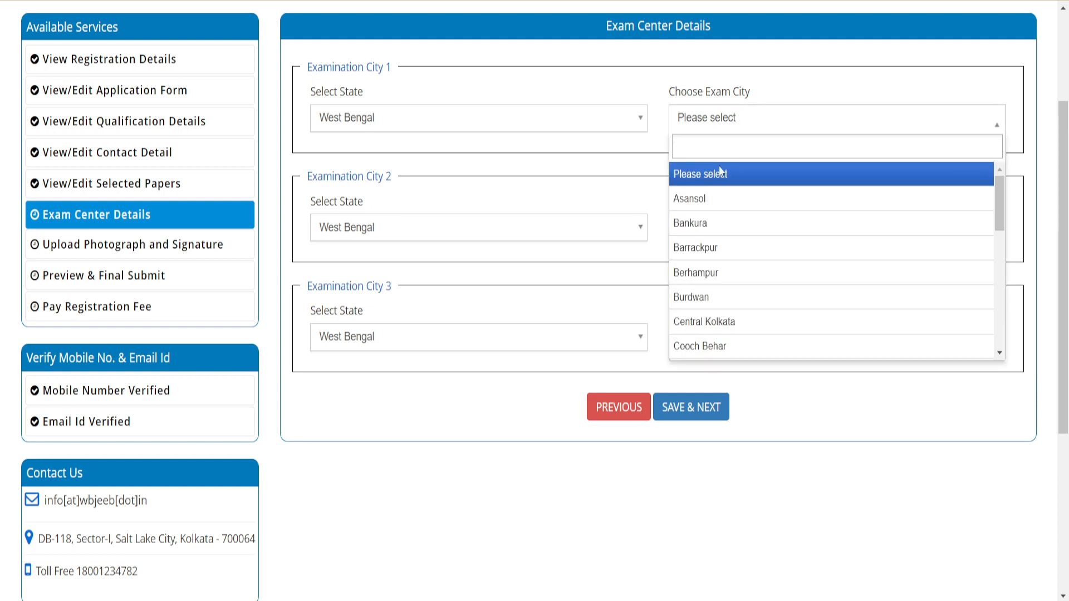
click(718, 224)
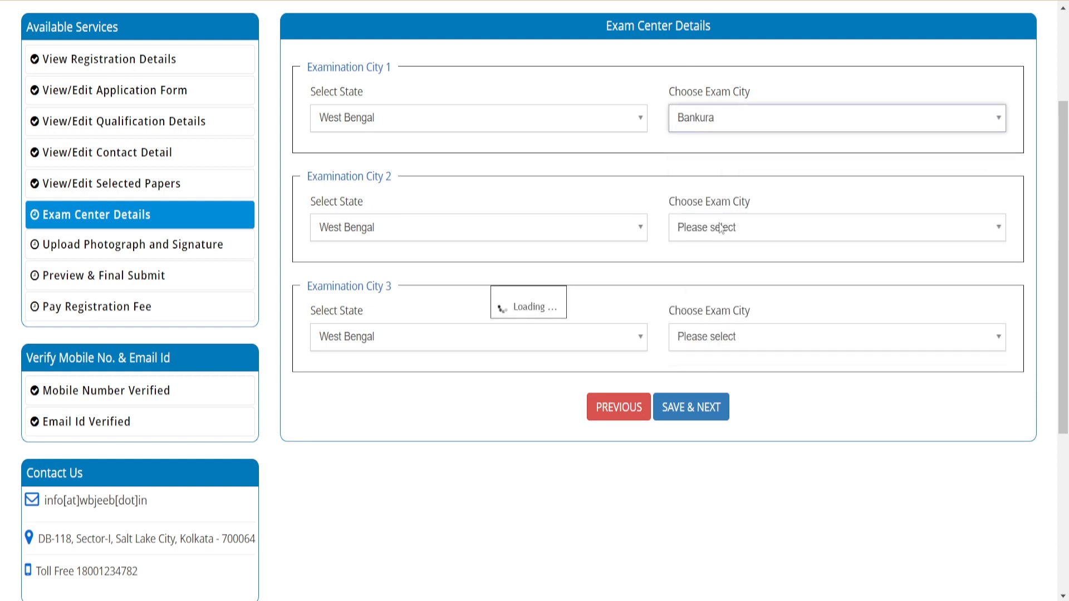
click(730, 243)
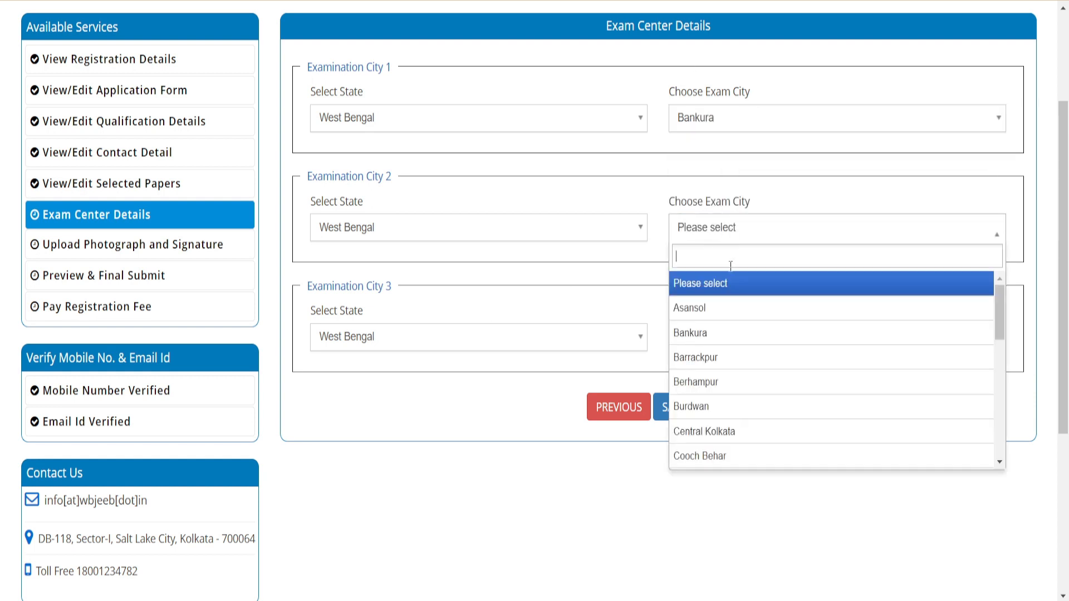
click(728, 383)
click(733, 344)
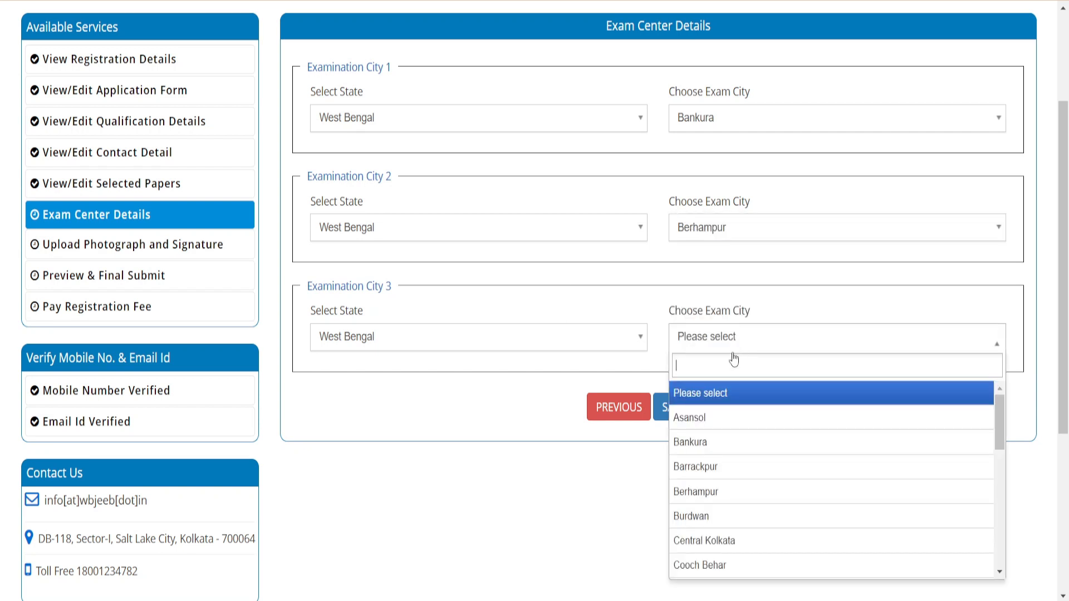
click(732, 537)
click(697, 417)
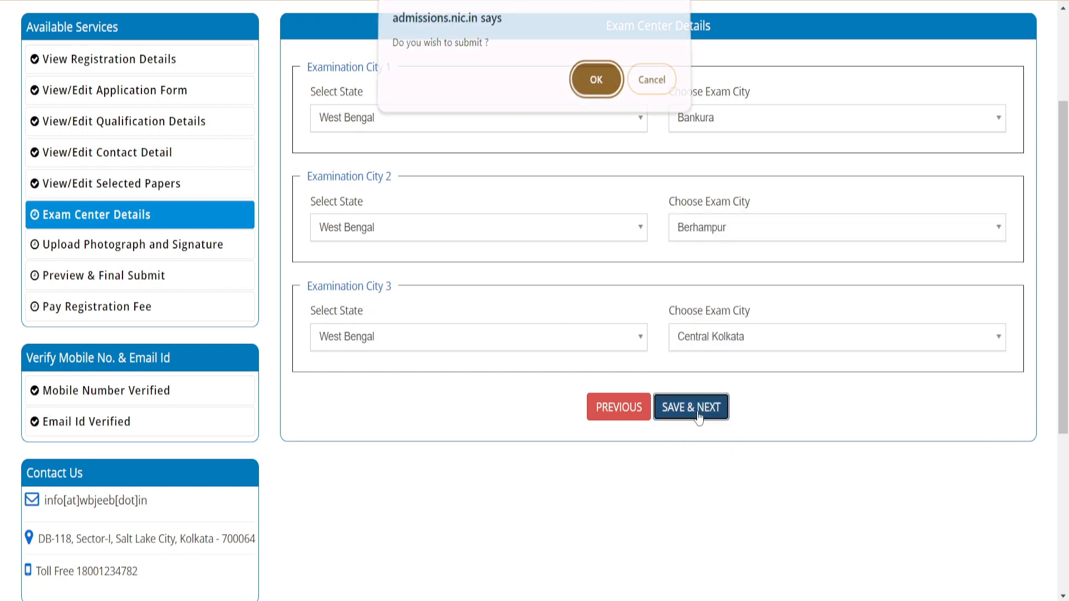
click(597, 86)
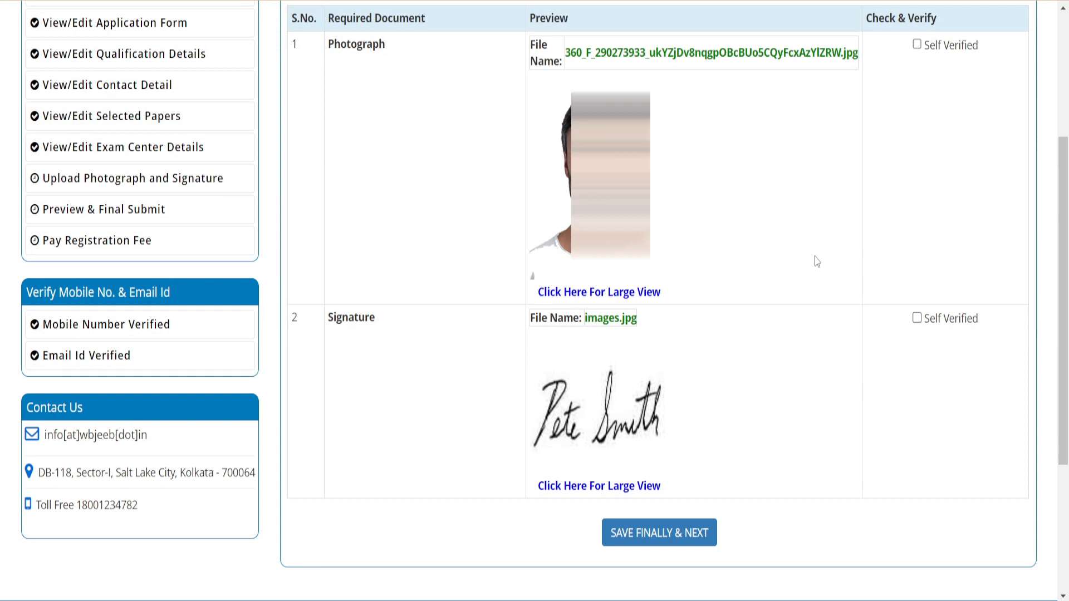
Mark the uploaded photograph and signature as self verified, and save them finally
click(917, 45)
click(646, 539)
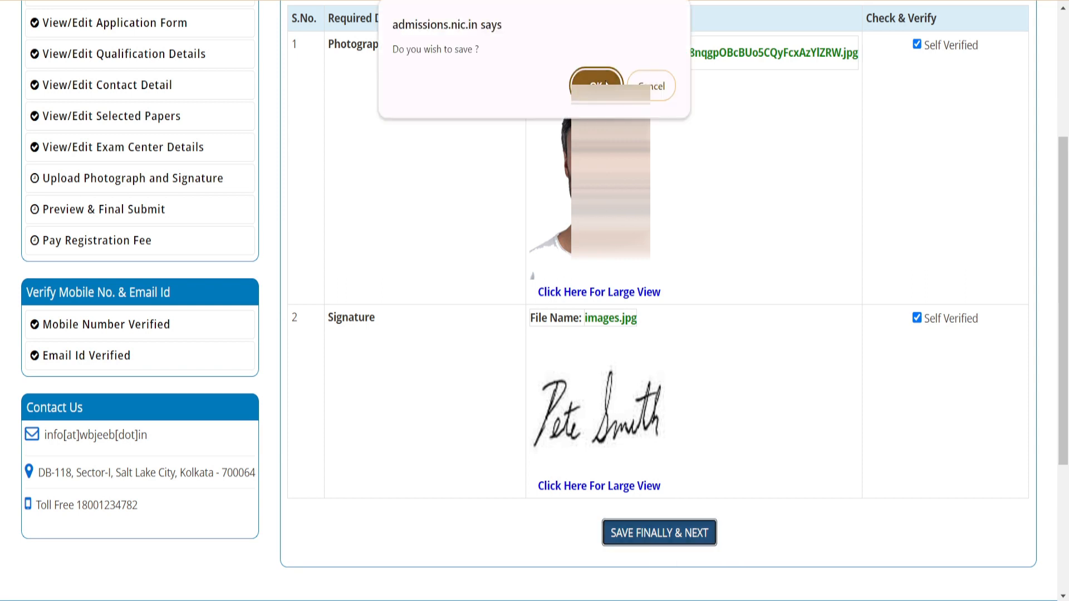
click(605, 85)
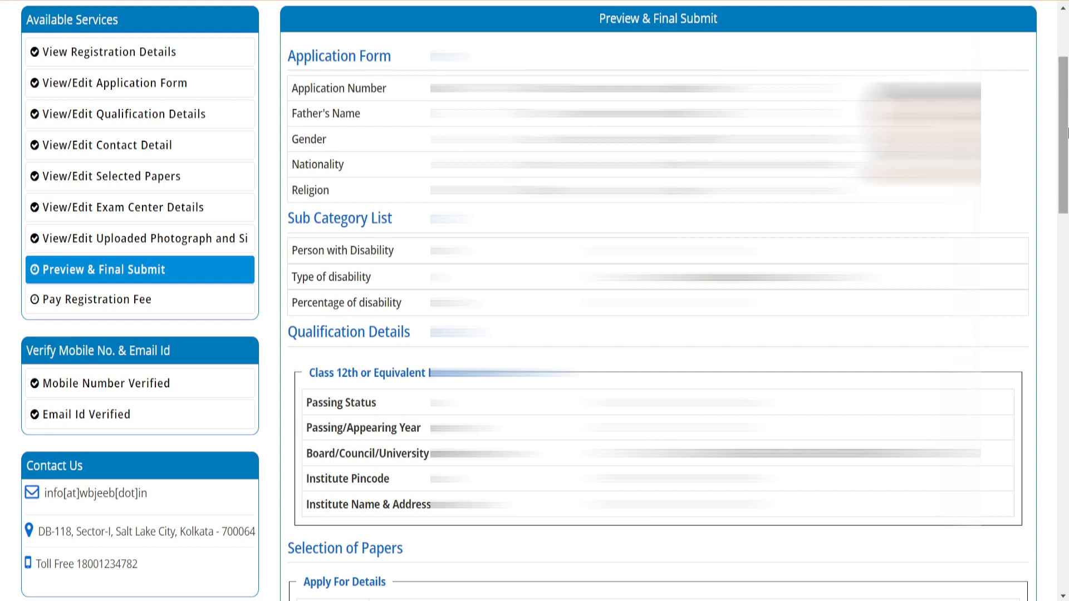
Accept the declaration at the end of the application preview and make the final submission
drag(1066, 97, 1066, 98)
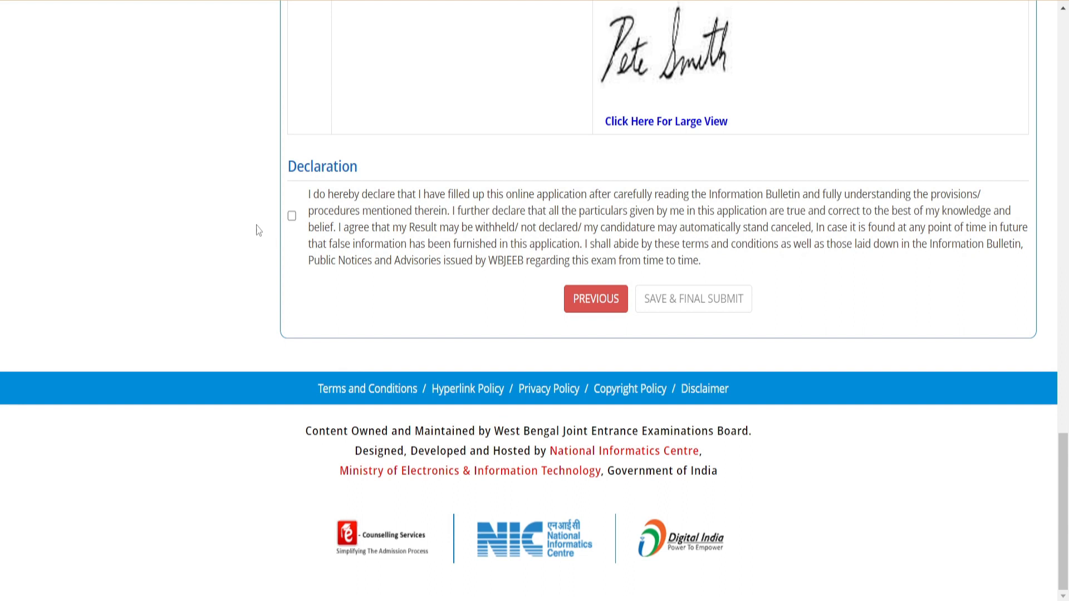
click(292, 217)
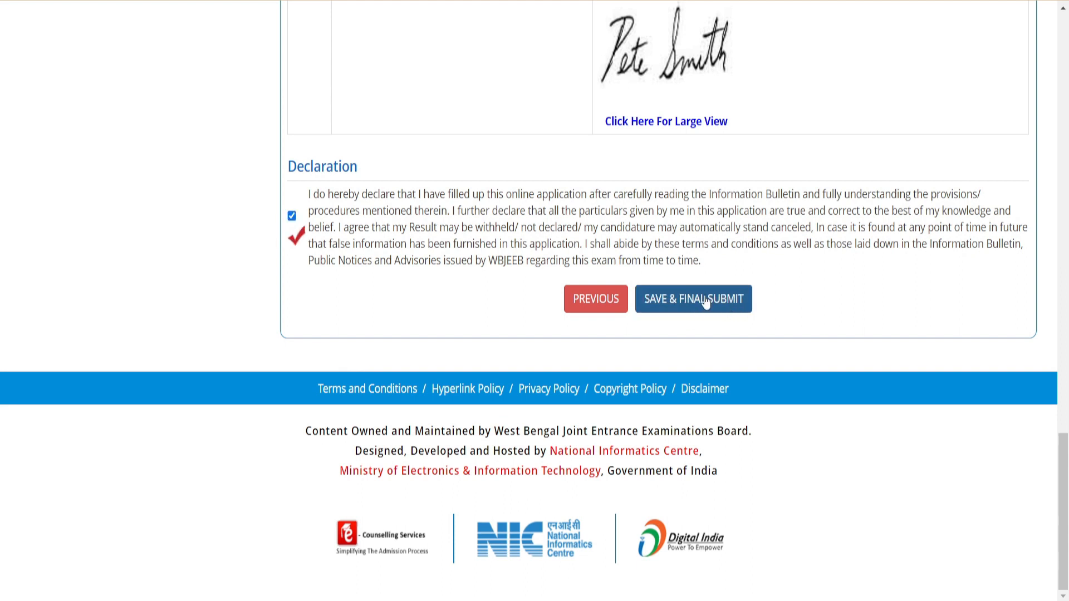
click(703, 311)
click(504, 374)
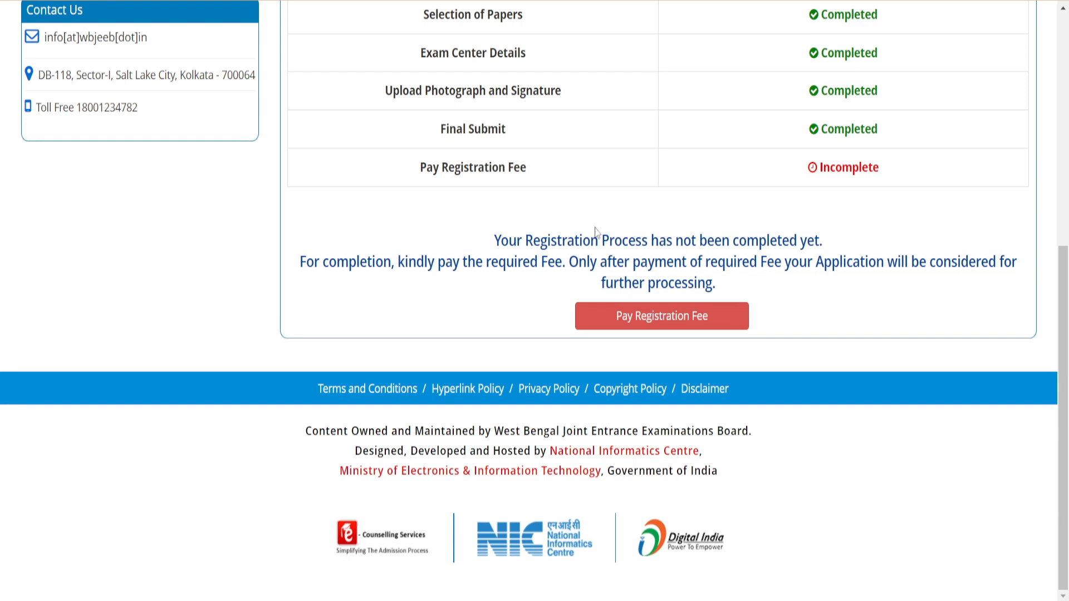
Start the registration fee payment with Online Payment as the mode and SBIePay as the payment provider
click(693, 327)
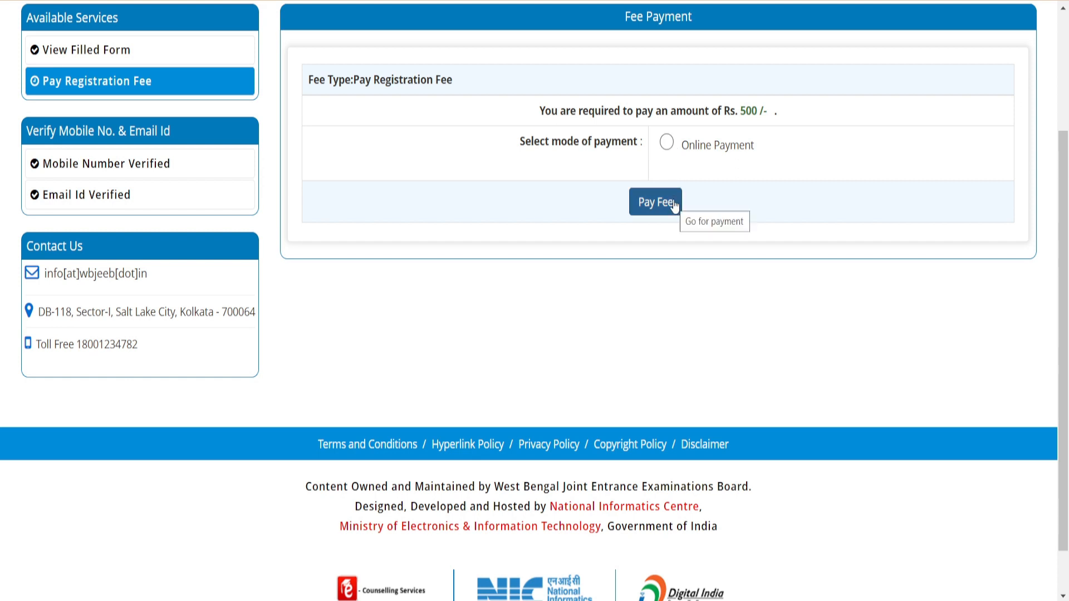
click(667, 143)
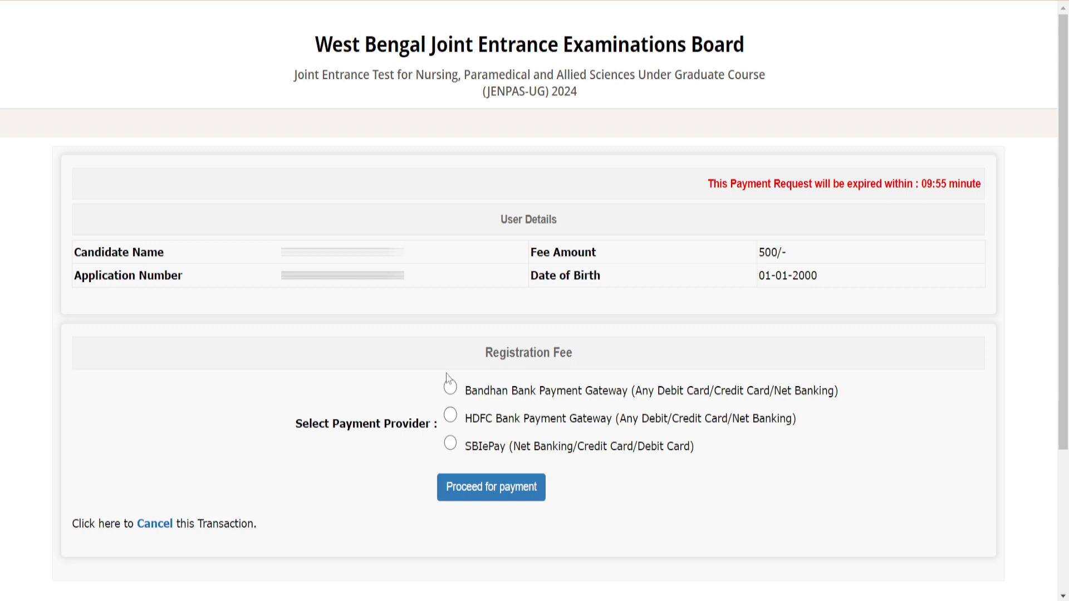
click(451, 444)
click(508, 500)
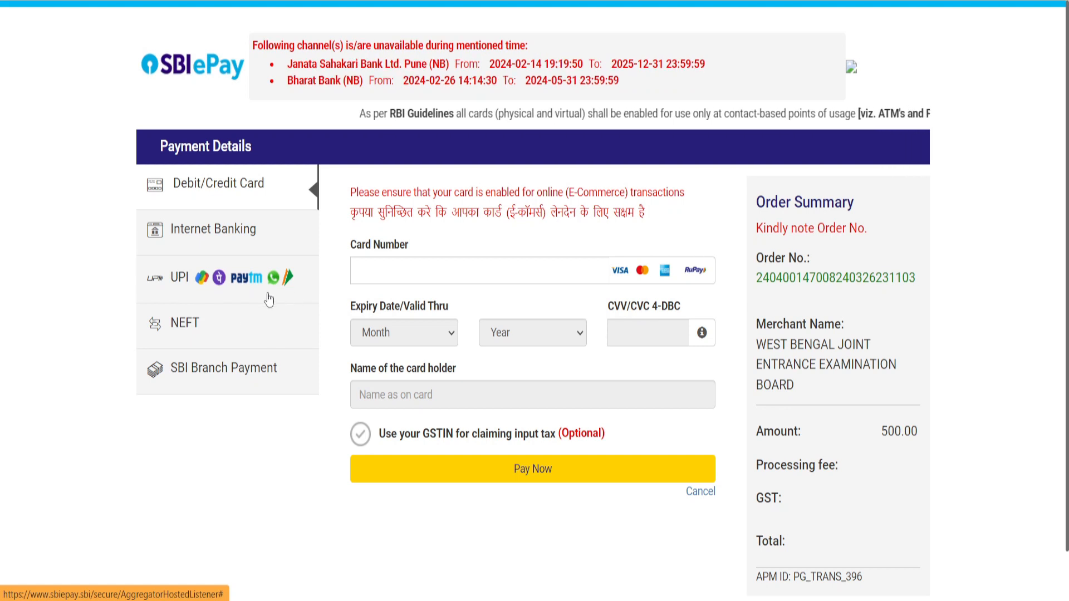
Choose UPI QR as the payment option and proceed to pay the registration fee
click(196, 284)
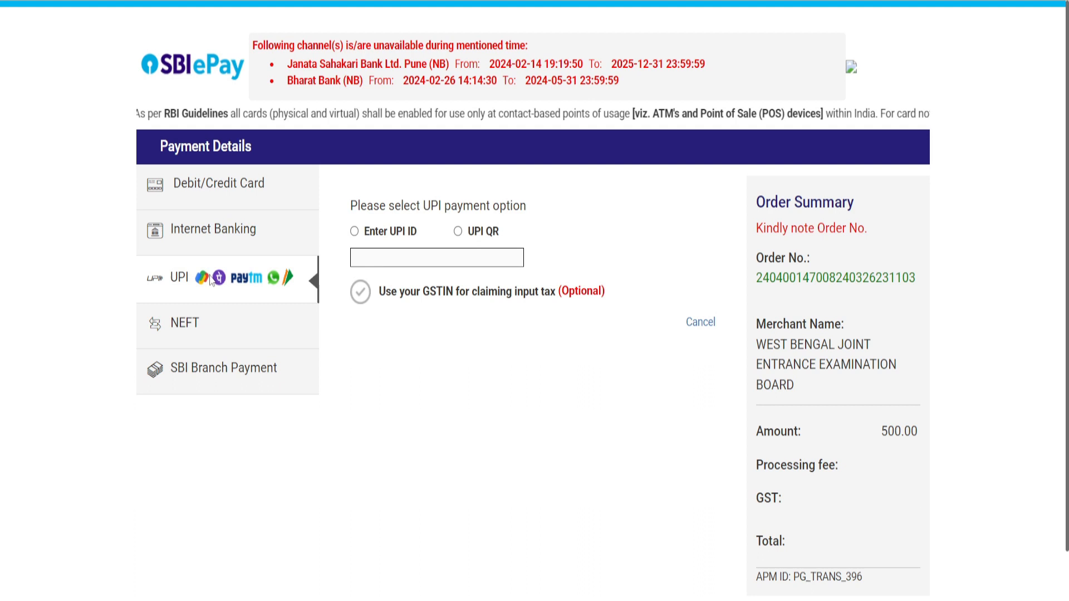
click(458, 232)
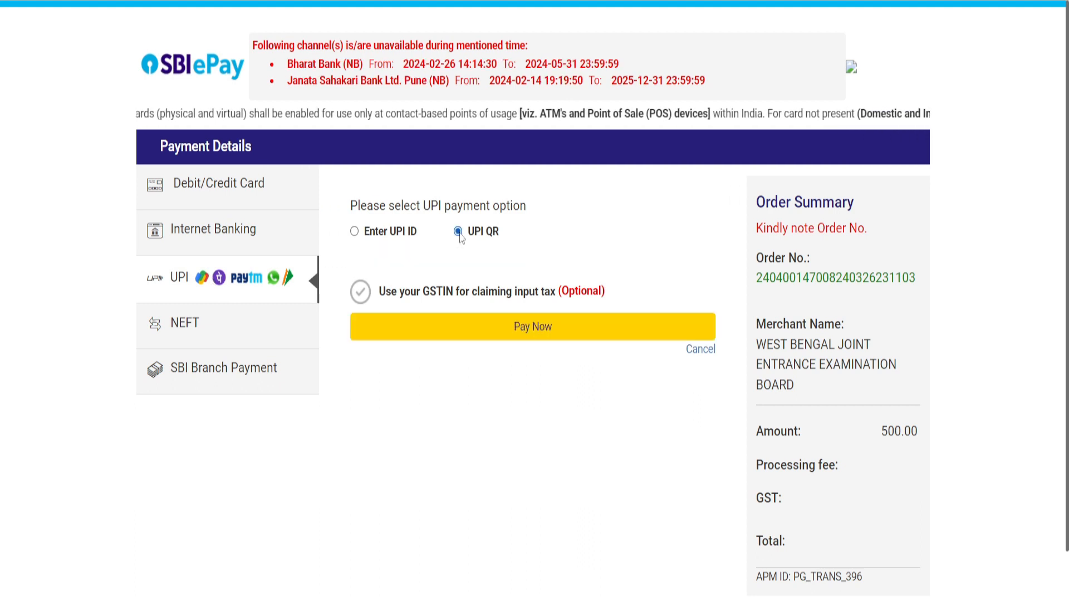
click(552, 333)
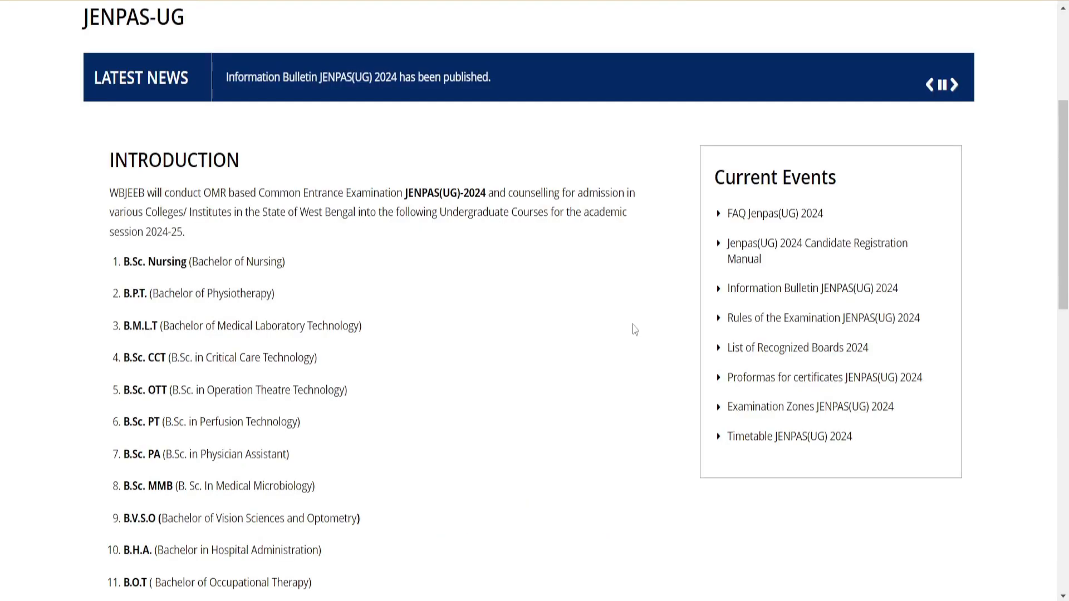
scroll(640, 324, up, 5)
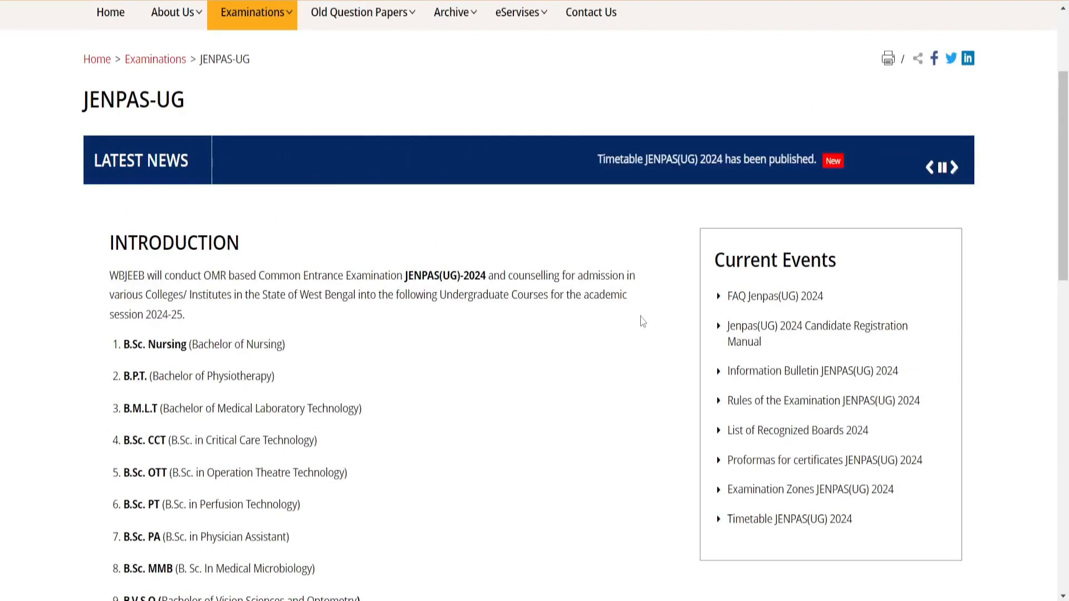
scroll(643, 322, down, 5)
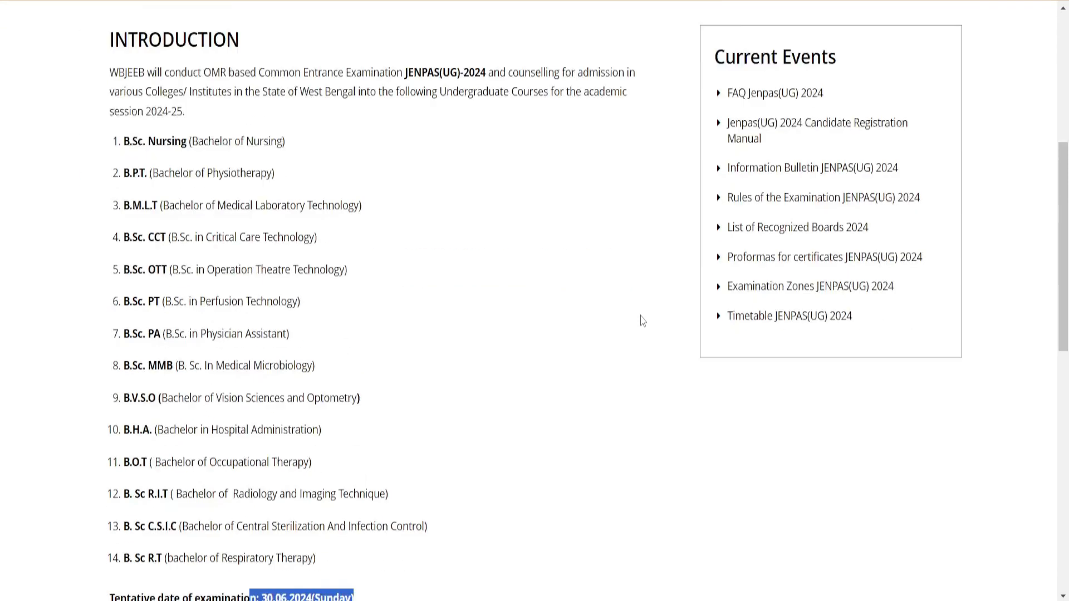